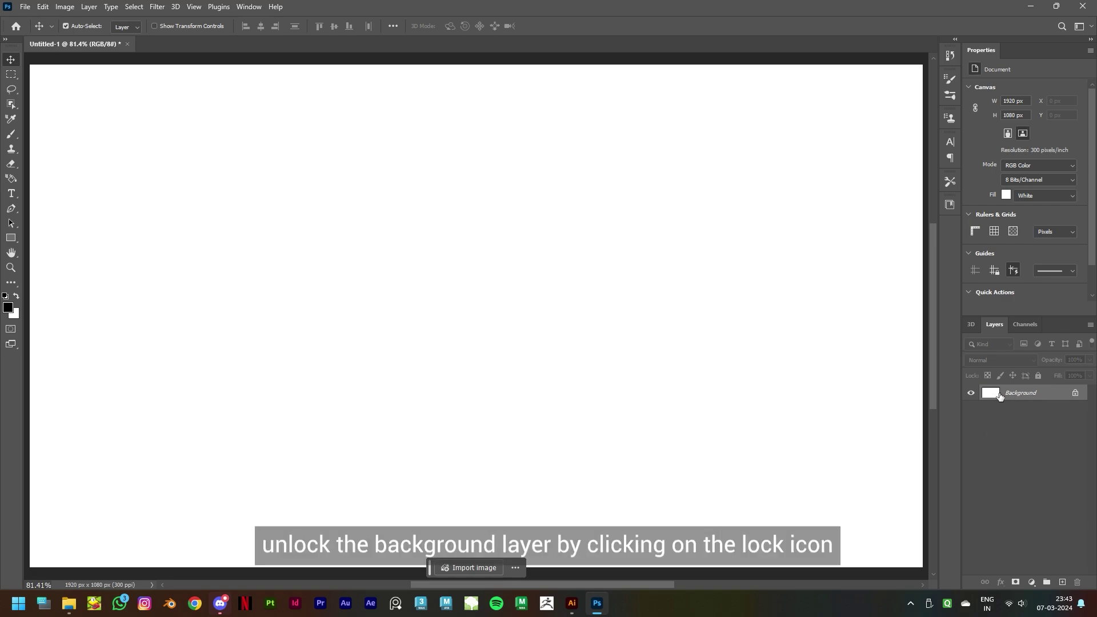
Unlock the Background layer in the Layers panel so it becomes Layer 0
click(1076, 394)
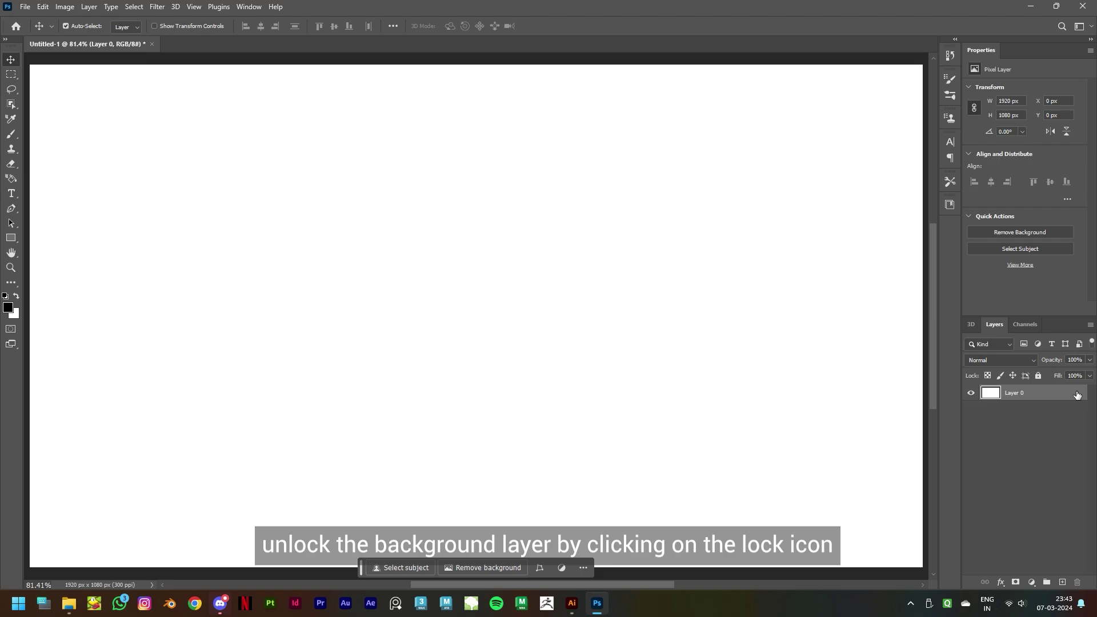
Convert Layer 0 to a smart object and render Clouds into it
right_click(1031, 396)
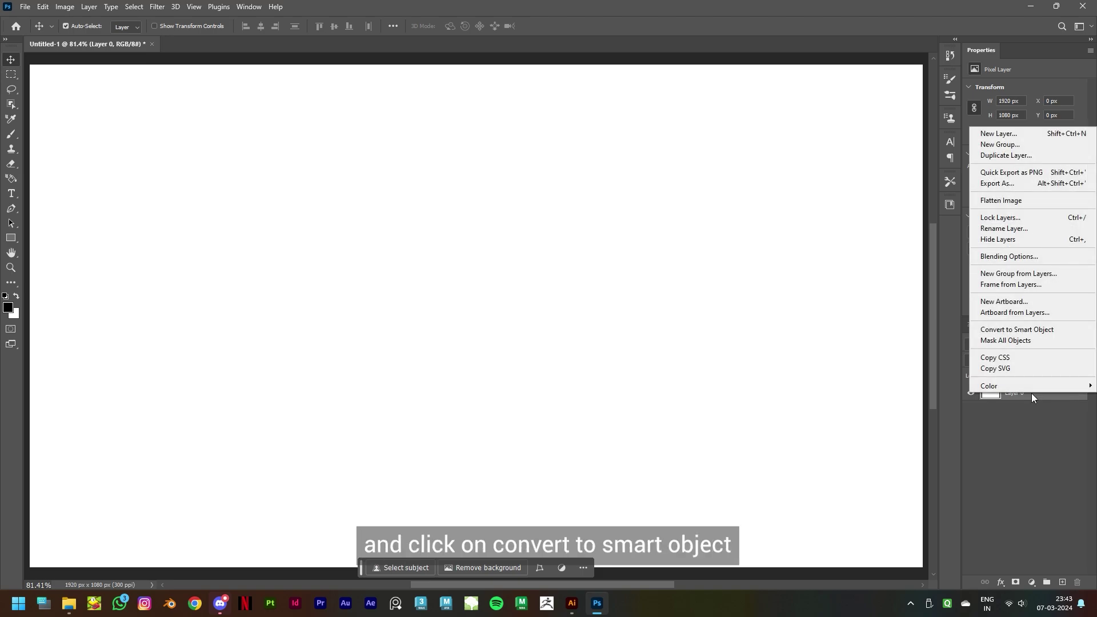
click(1036, 332)
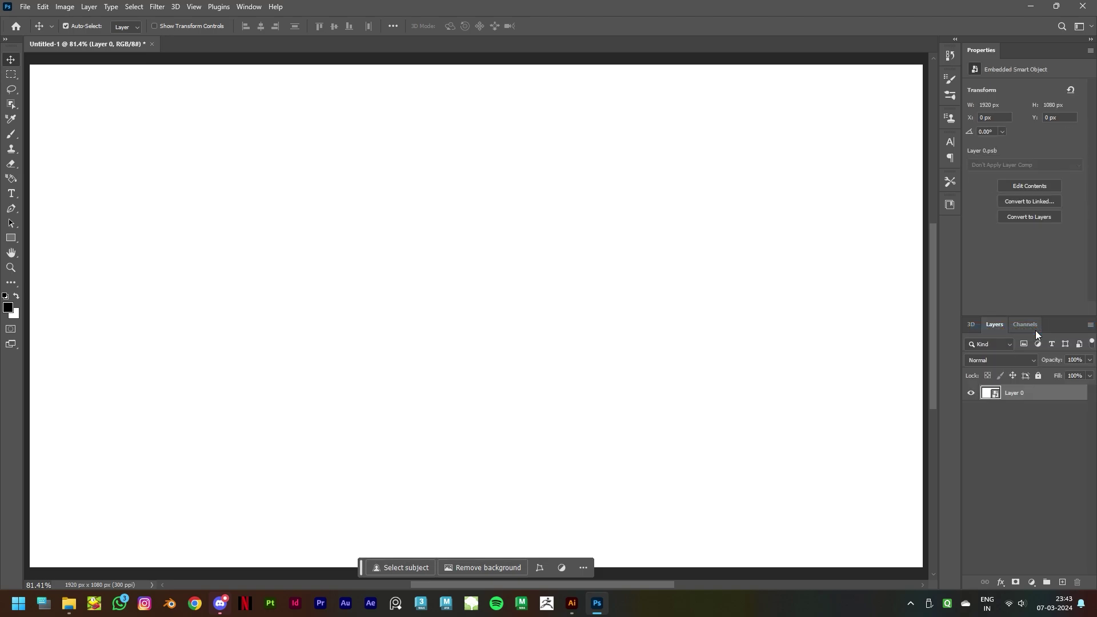
click(157, 11)
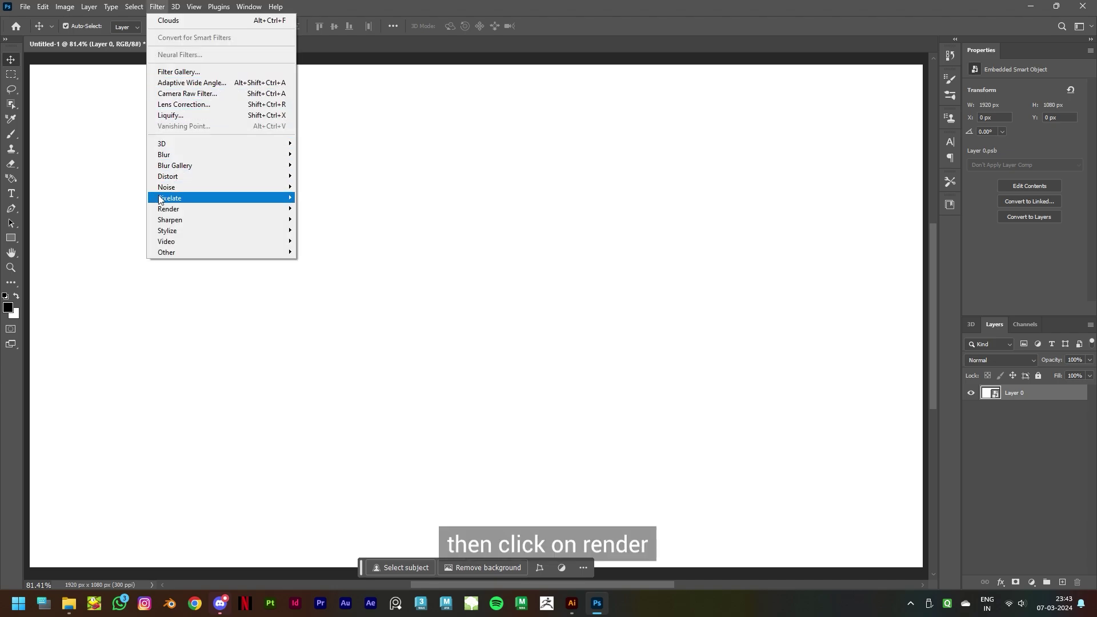
mouse_move(167, 212)
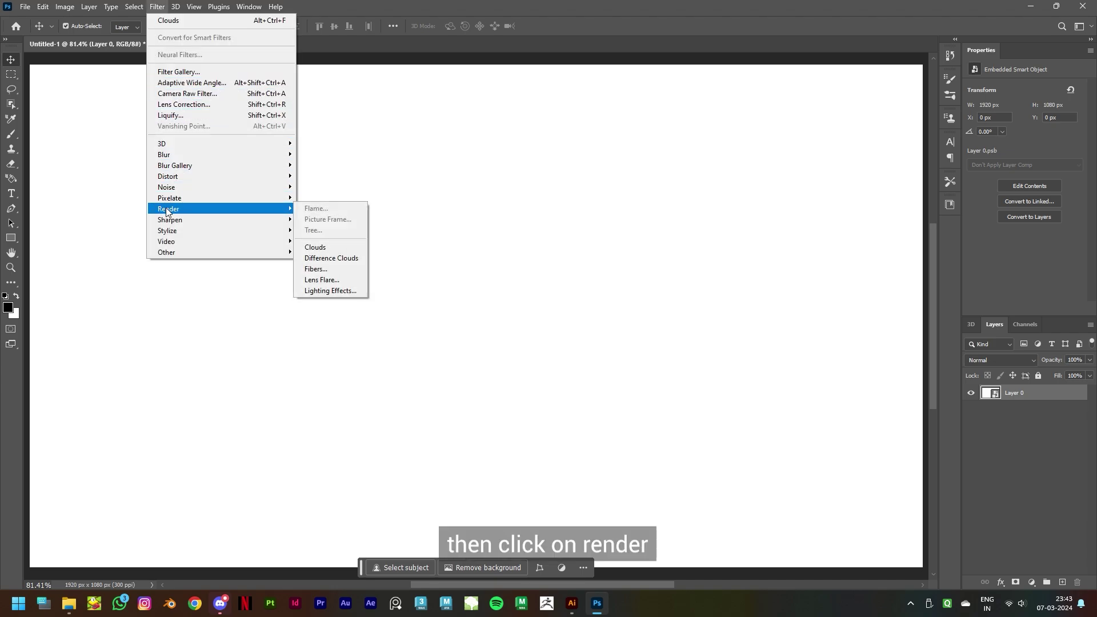
click(330, 248)
Soften the clouds with a 35-pixel Gaussian Blur
click(153, 8)
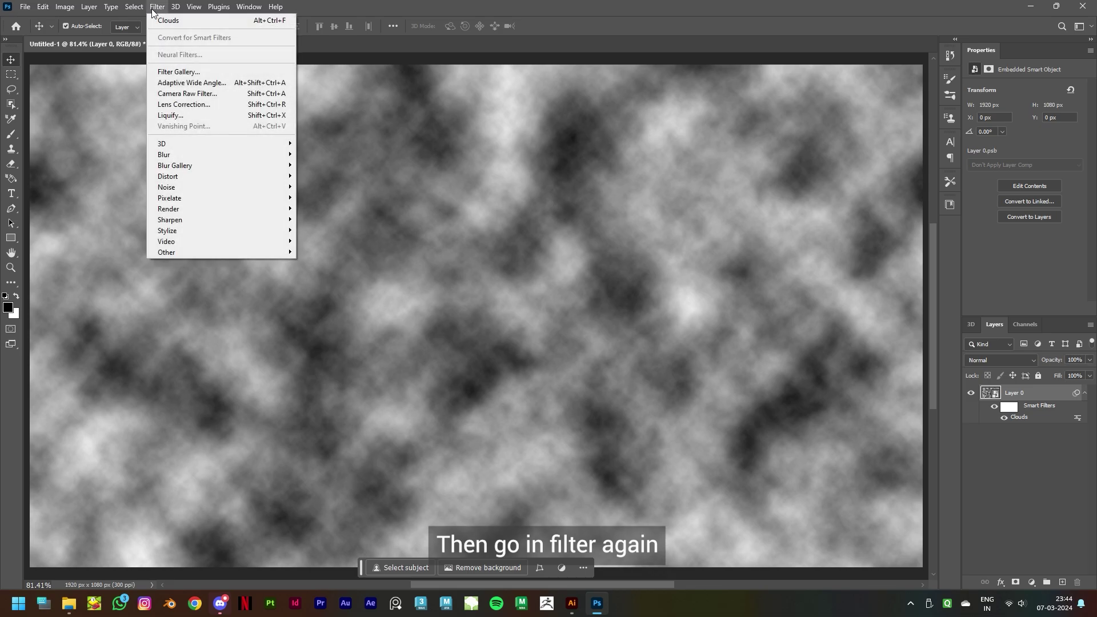
mouse_move(172, 154)
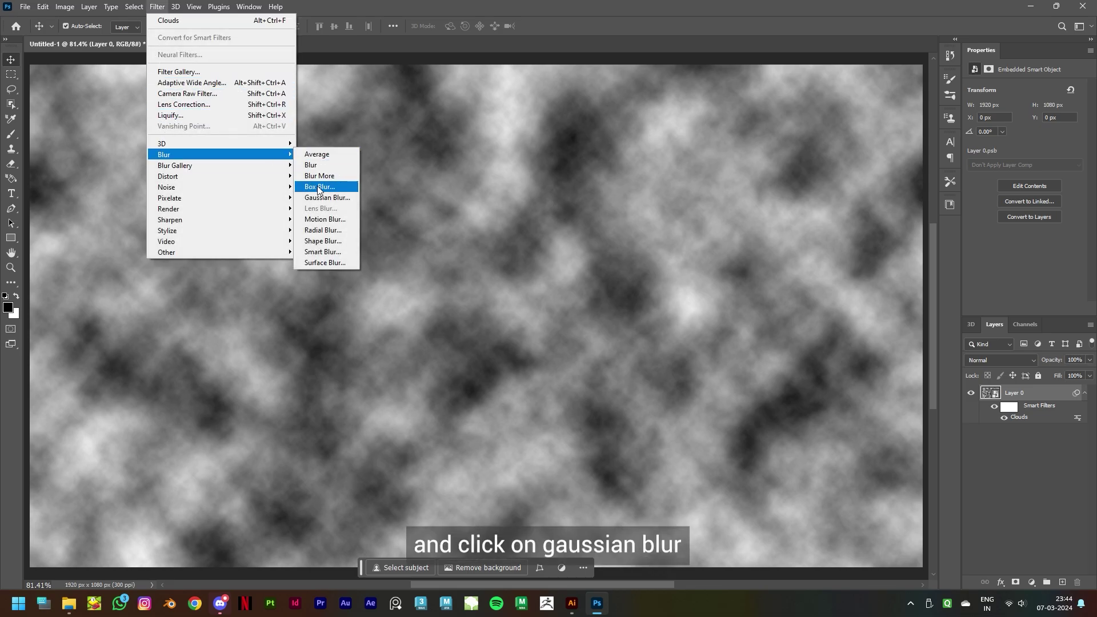
click(349, 198)
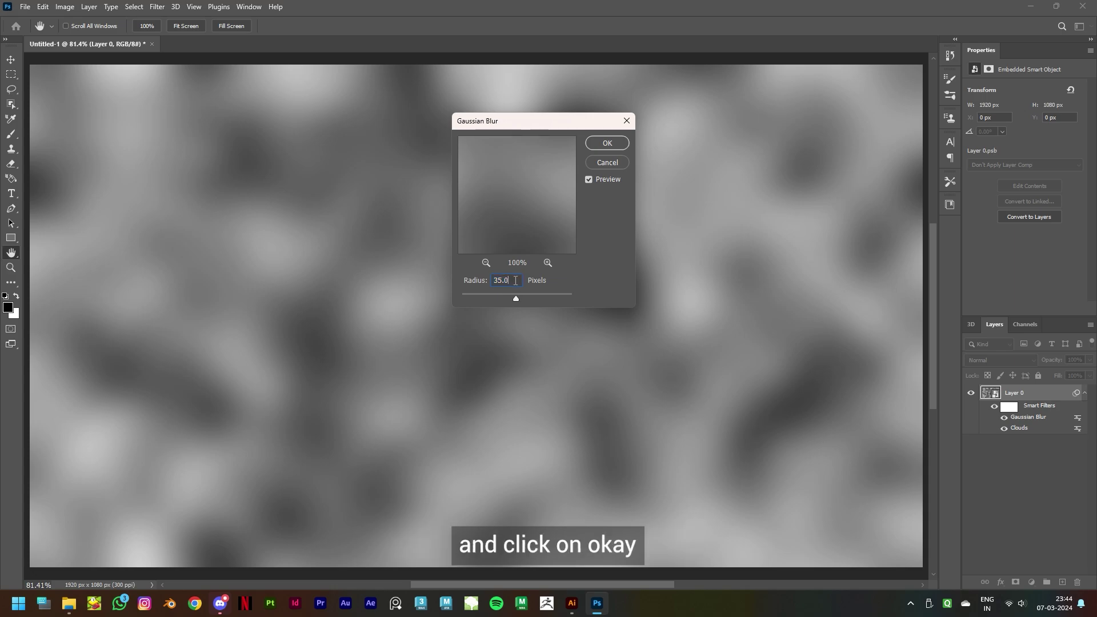
click(609, 145)
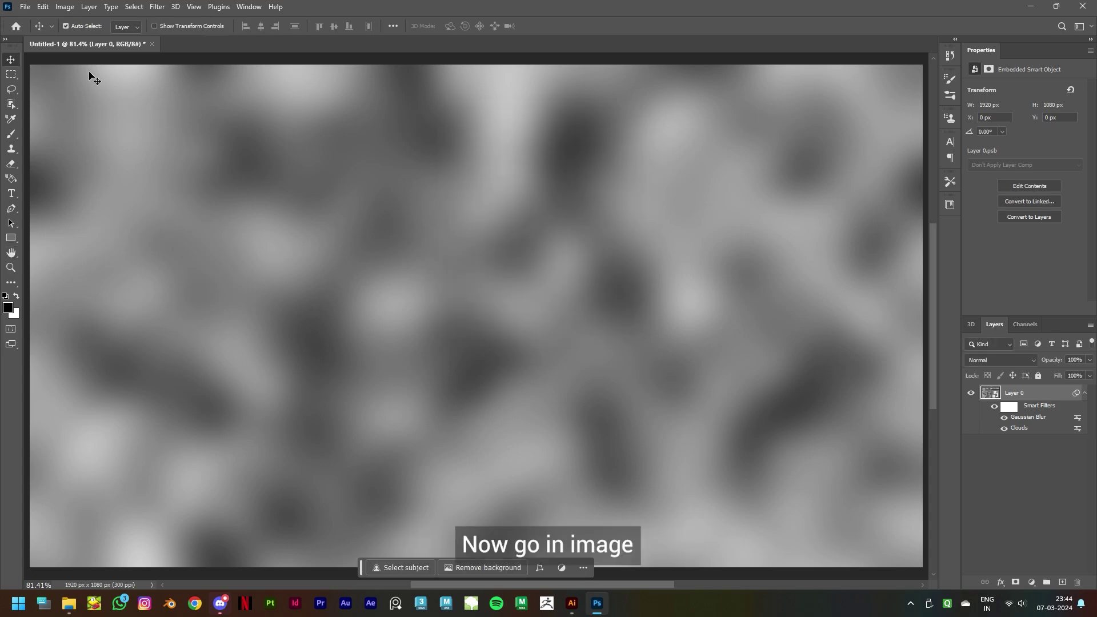
Posterize the clouds to 15 levels, then re-render the Clouds smart filter for a fresh pattern
click(64, 6)
click(75, 39)
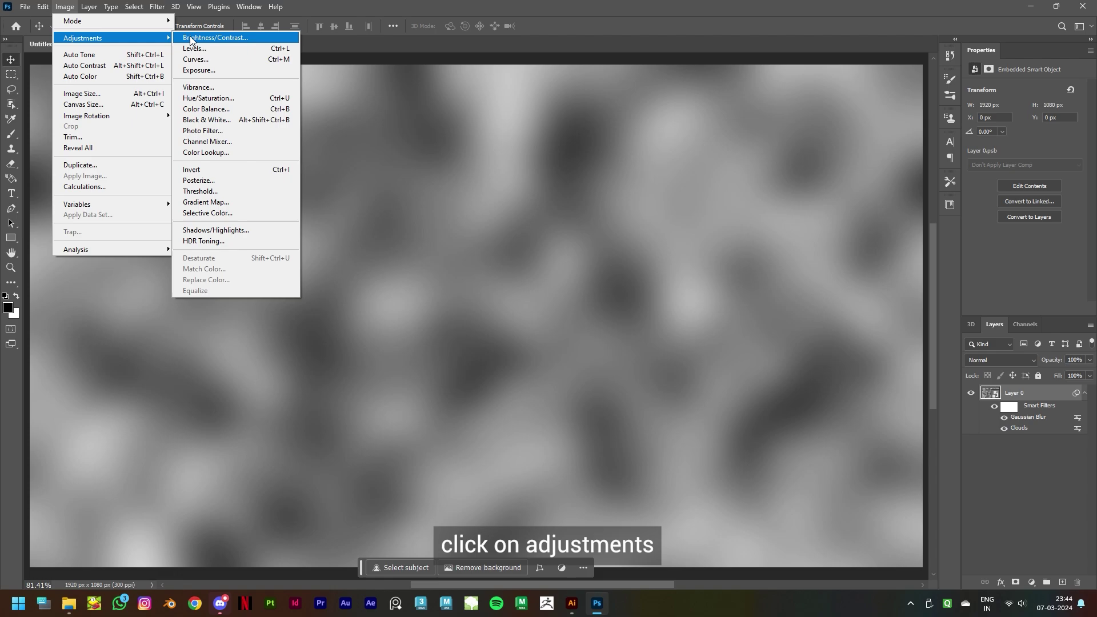
click(250, 180)
double_click(484, 179)
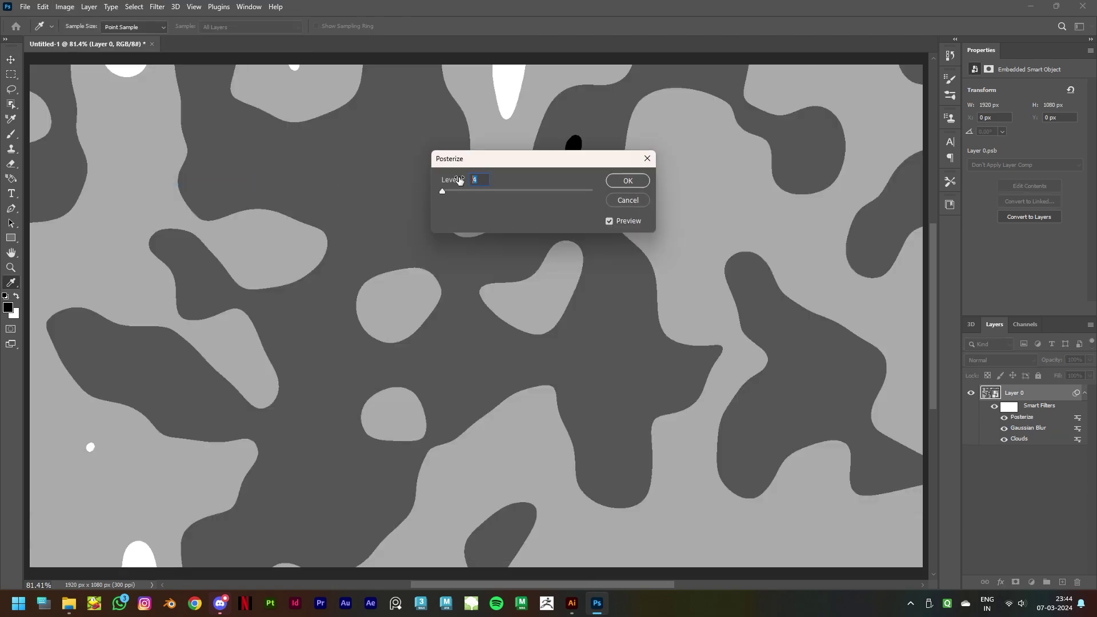
text(15)
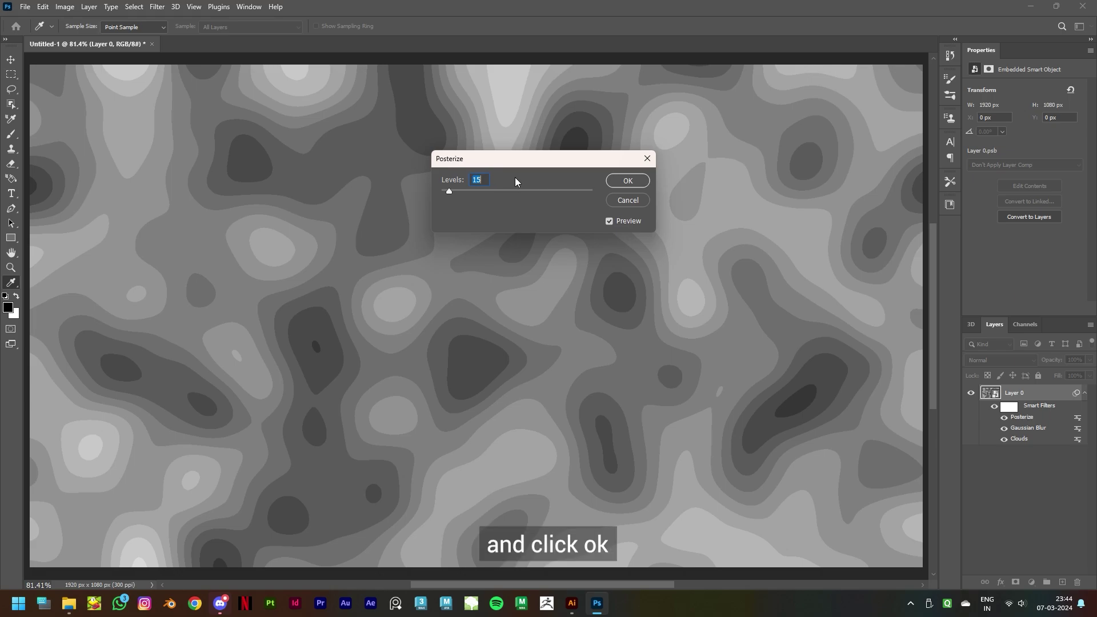
click(631, 186)
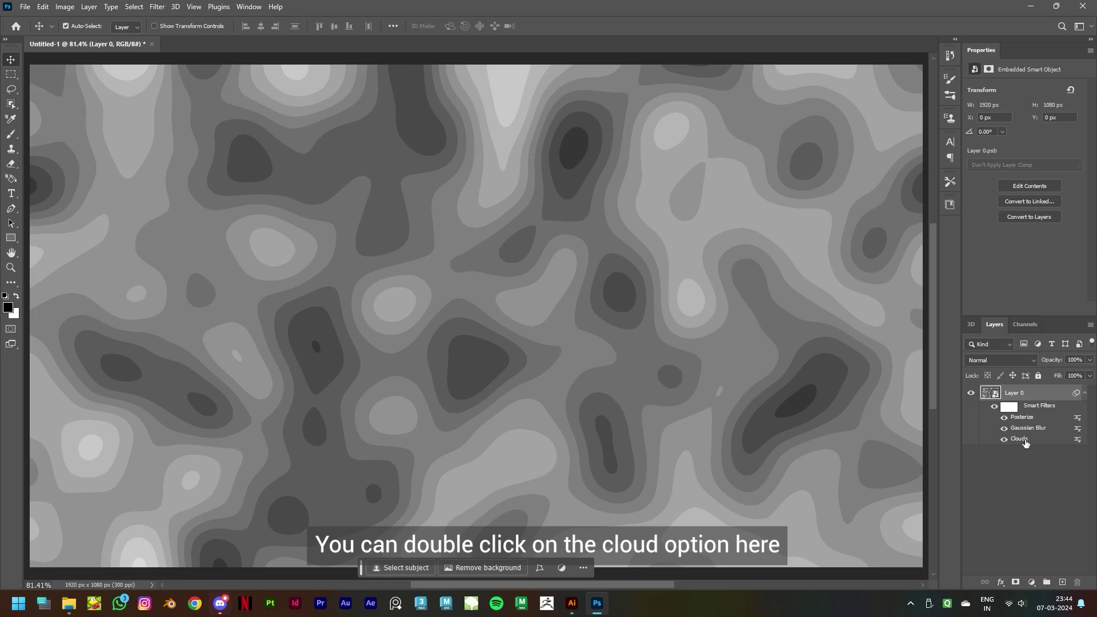
double_click(1019, 438)
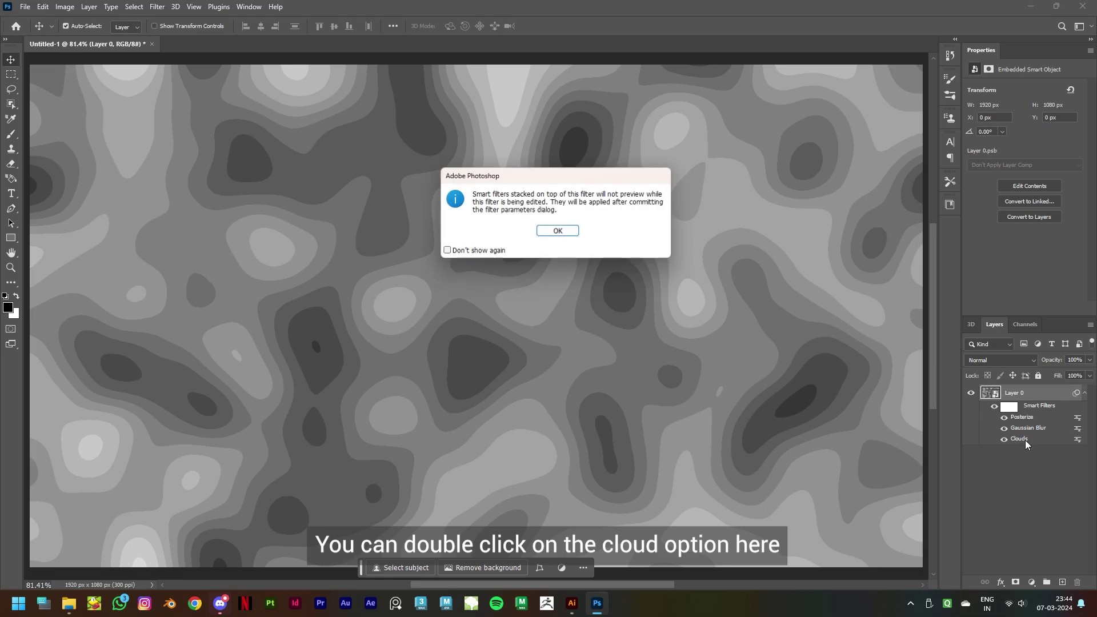
click(559, 232)
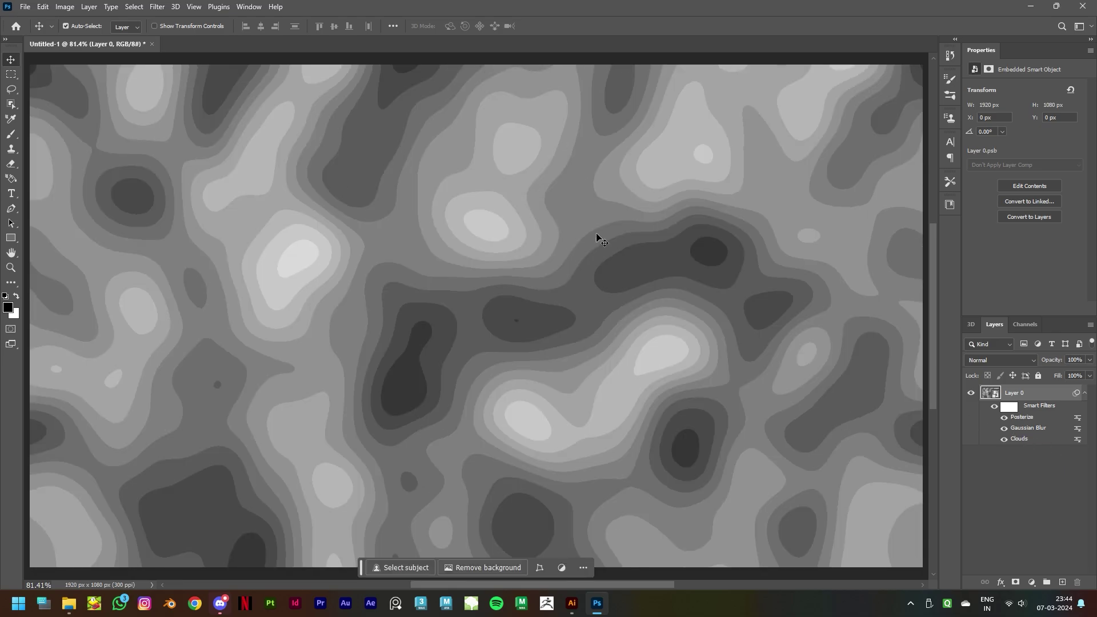
With the Rectangular Marquee tool, select the whole canvas (Ctrl+A) and open Edit to copy it
click(11, 76)
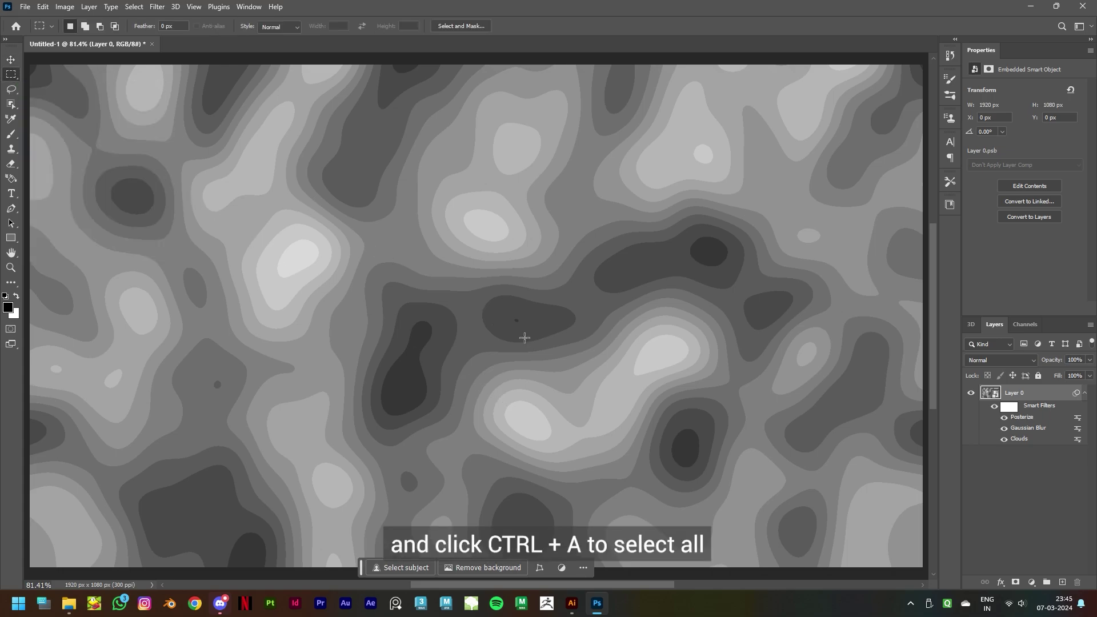
key(ctrl+a)
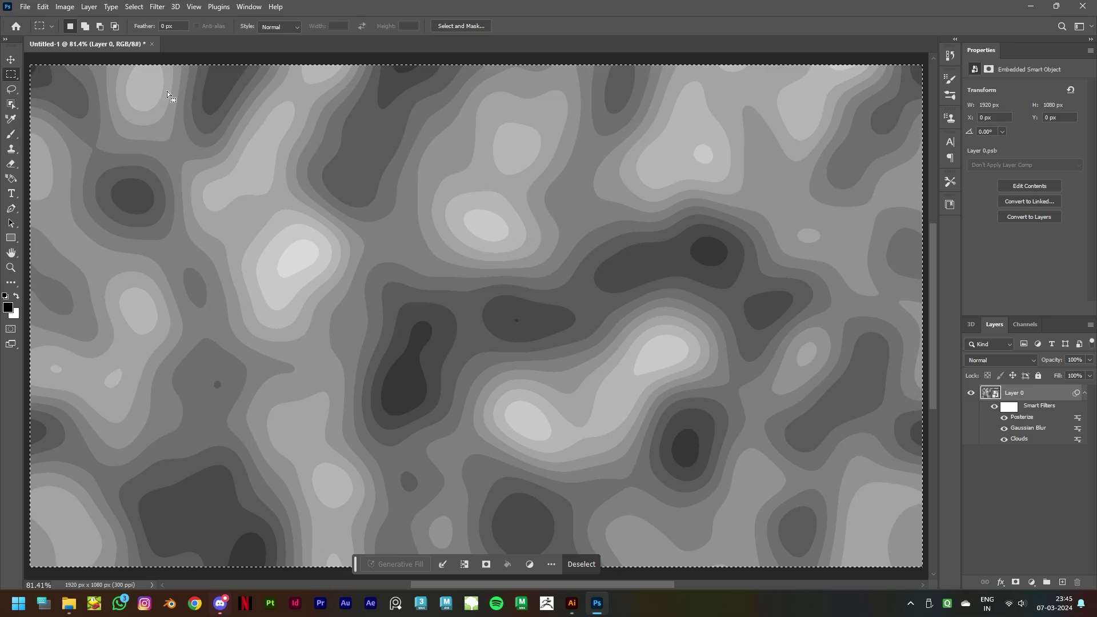
click(44, 6)
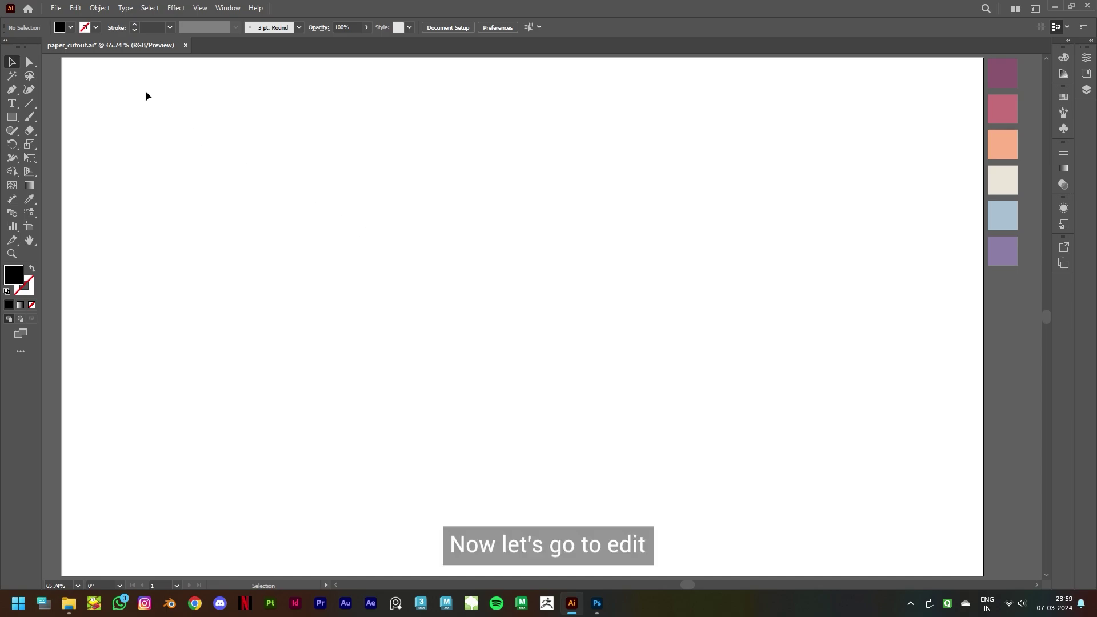
Paste the contour image into paper_cutout.ai and stretch it to fill the 1920×1080 artboard
click(75, 8)
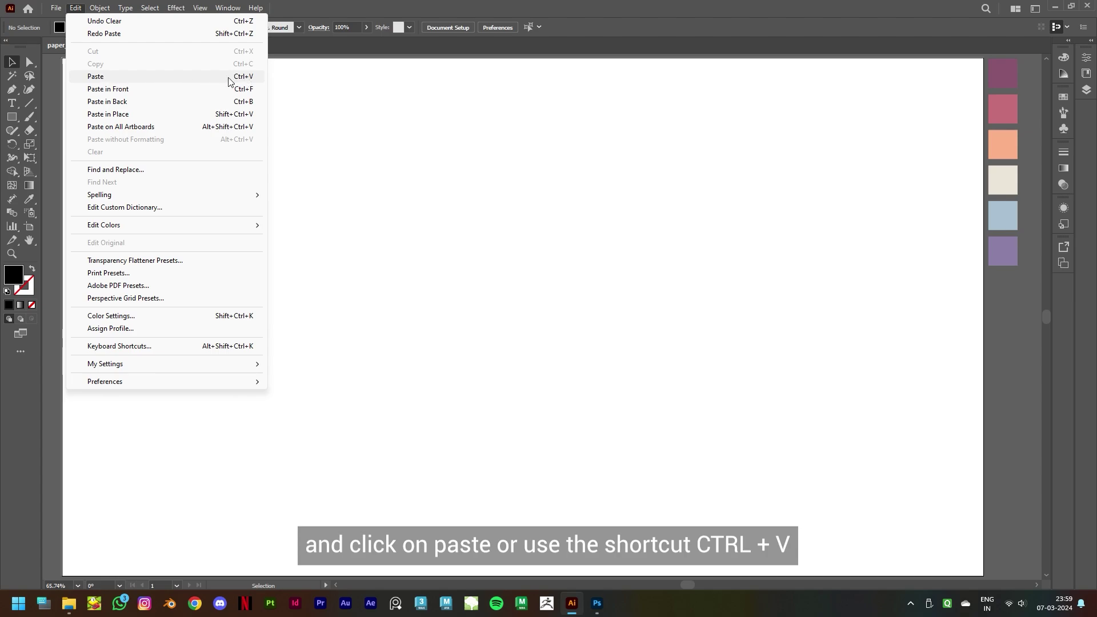
click(193, 81)
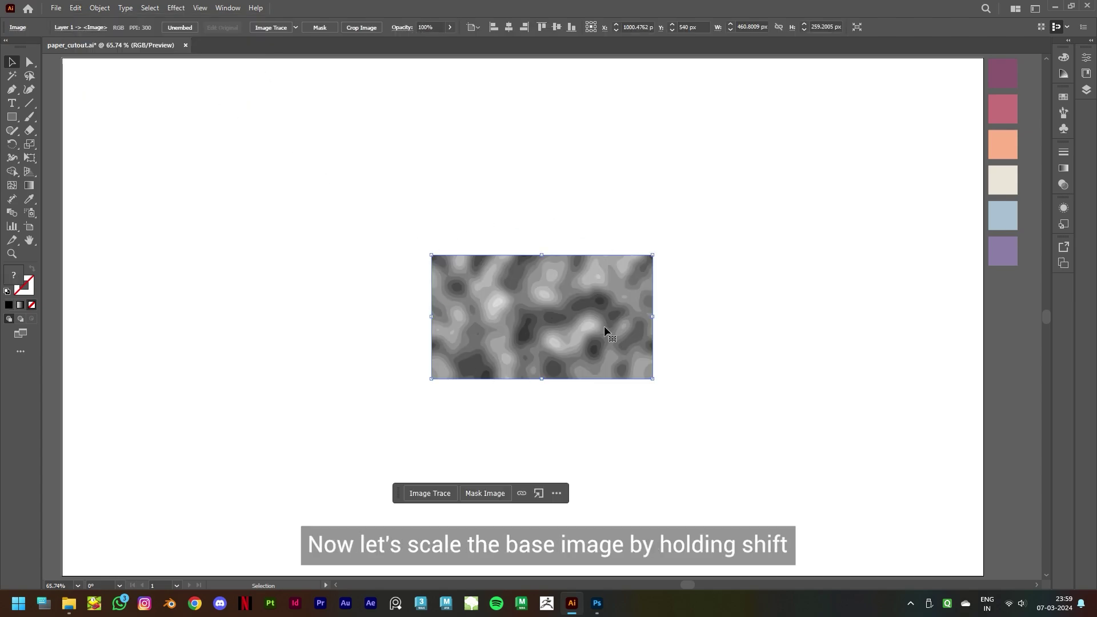
drag(432, 316, 64, 316)
drag(653, 316, 983, 320)
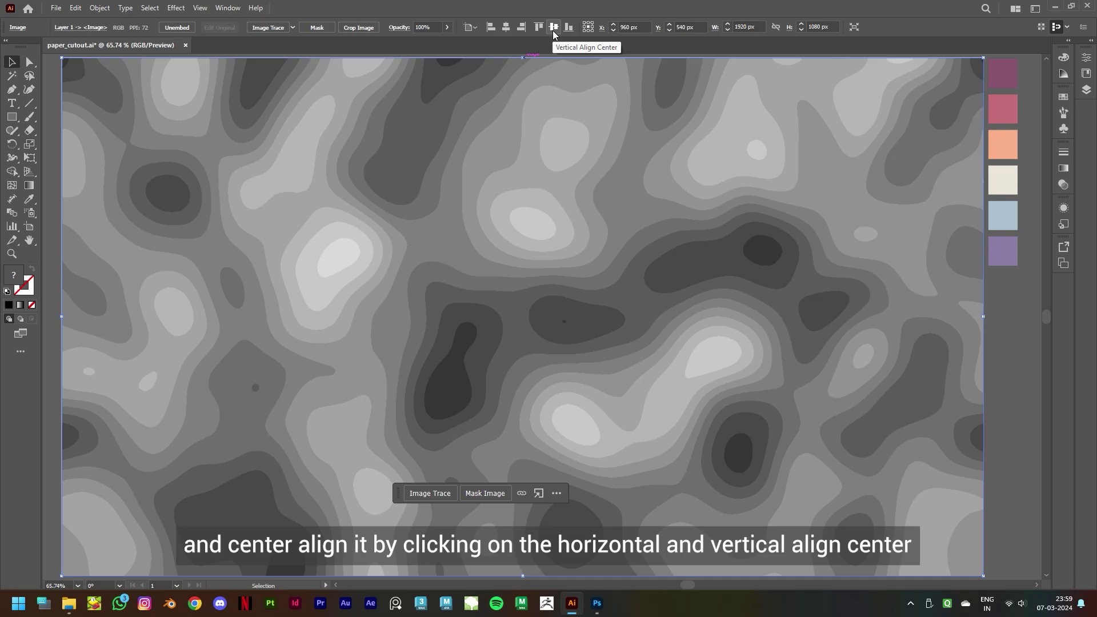
Image Trace the contour image in Color mode, close the panel, and glance at Window > Workspace
click(230, 8)
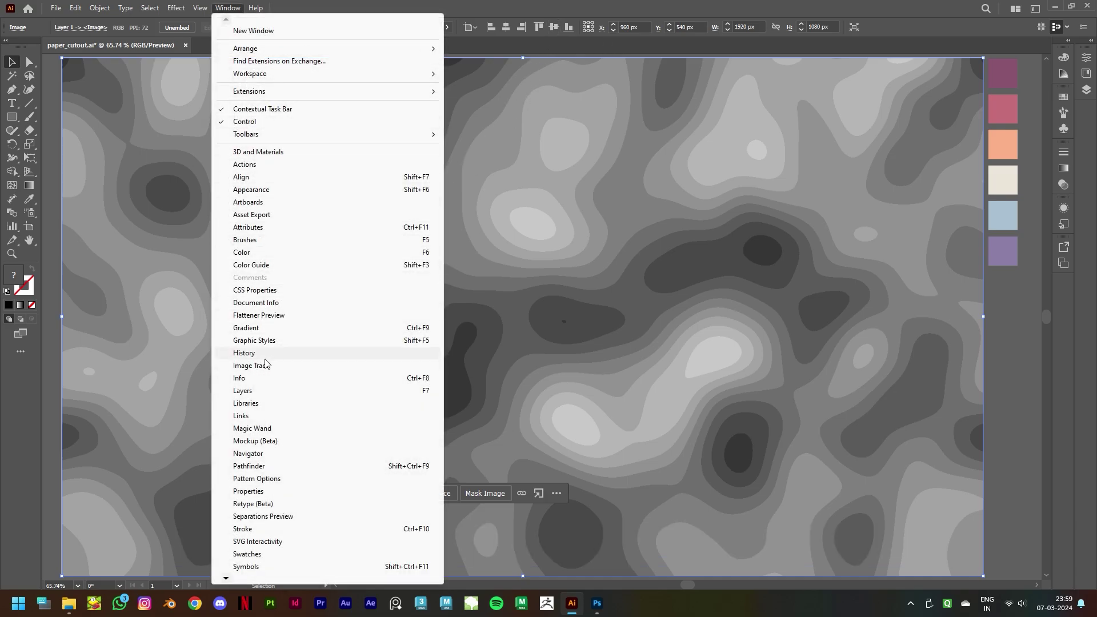
click(252, 366)
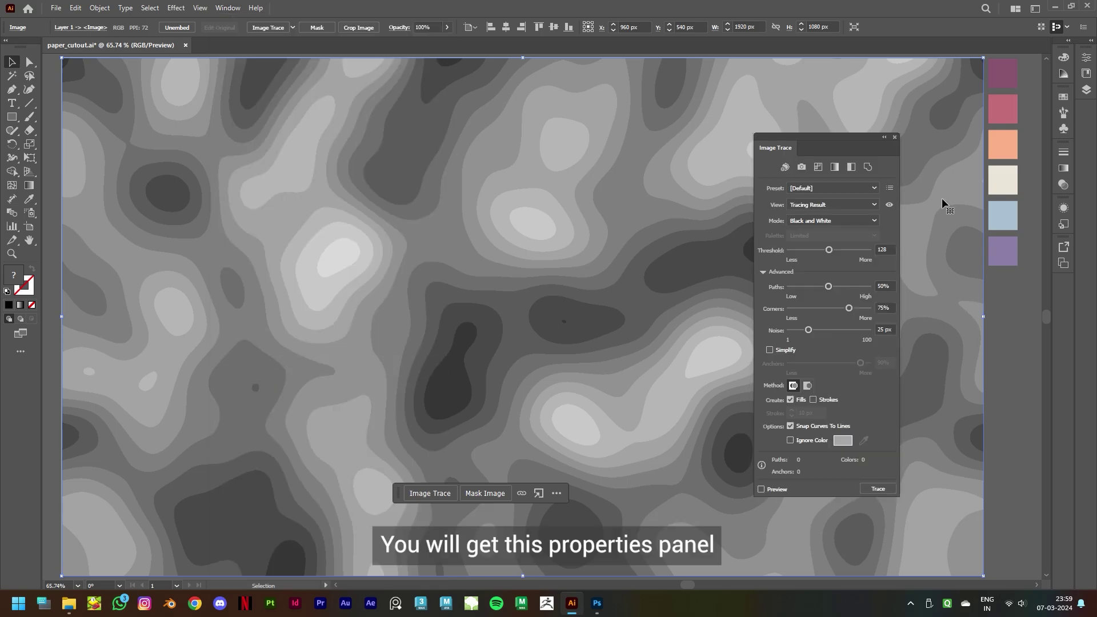
click(800, 222)
click(822, 227)
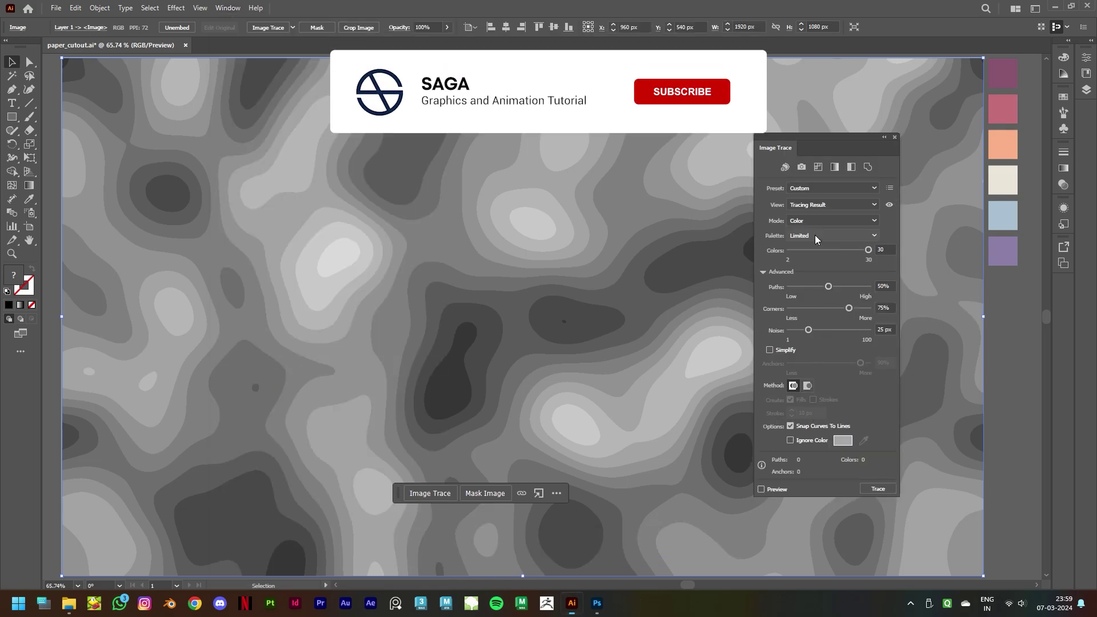
click(883, 490)
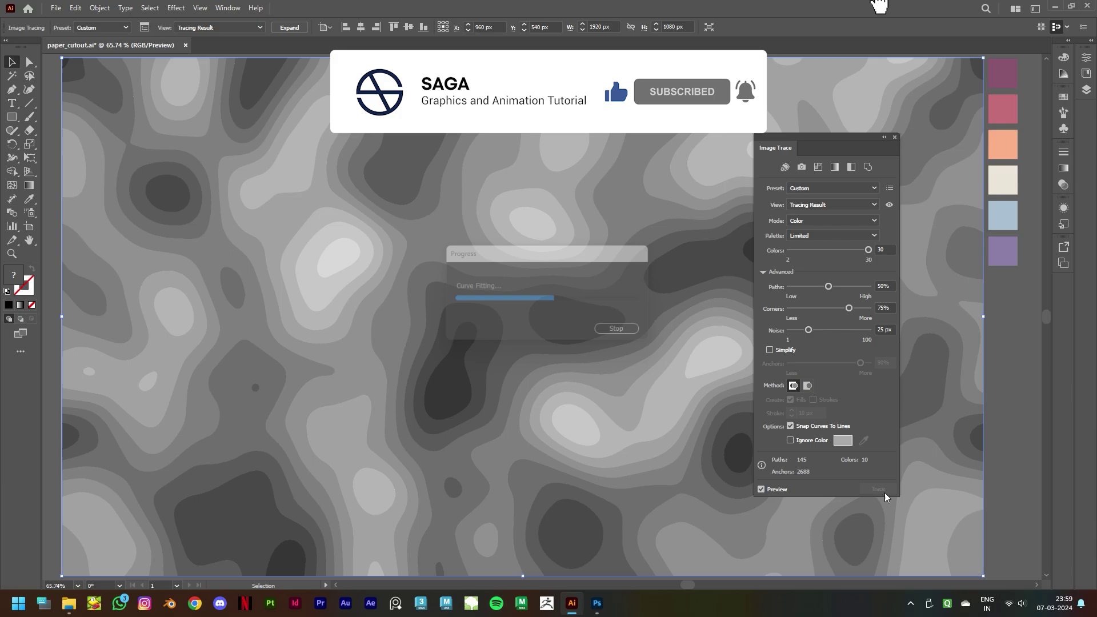
click(894, 138)
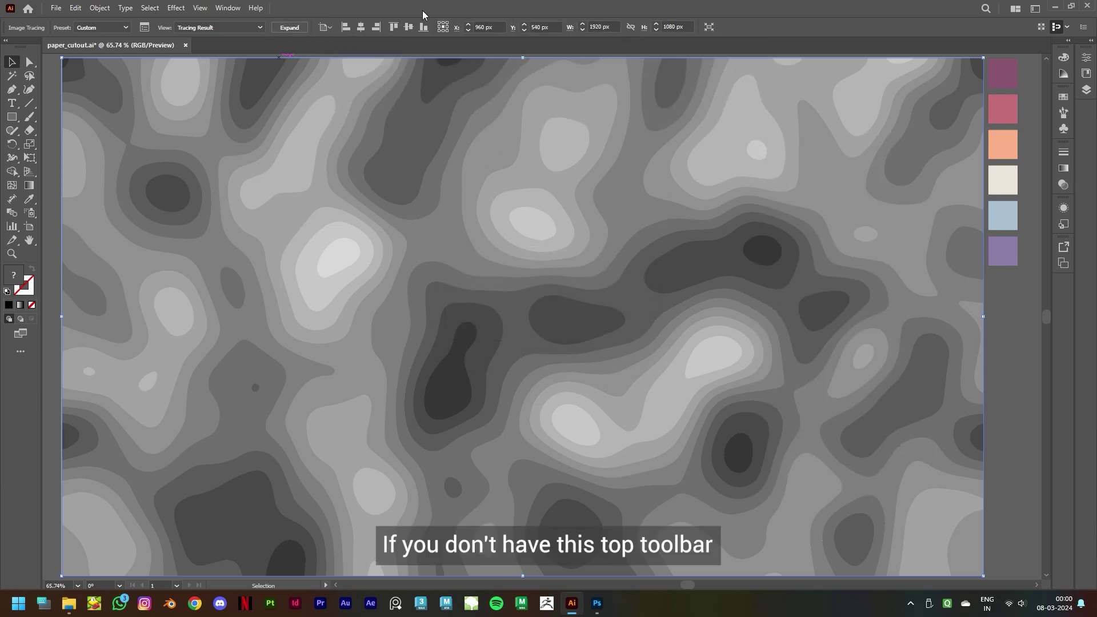
click(227, 8)
mouse_move(343, 73)
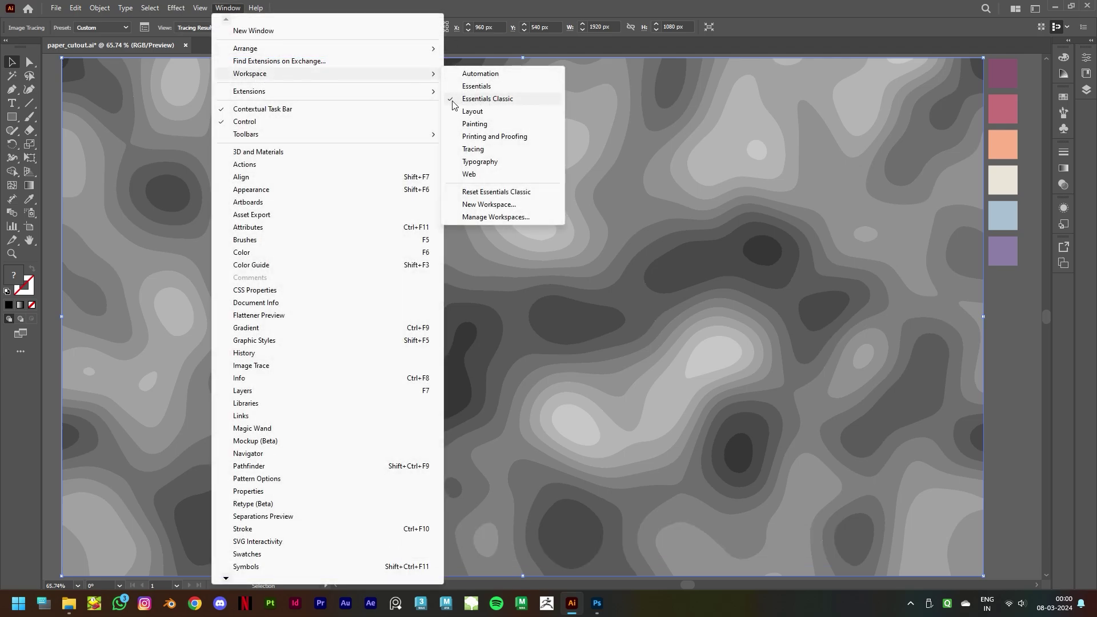
Expand the tracing and ungroup it into separate shapes
click(778, 41)
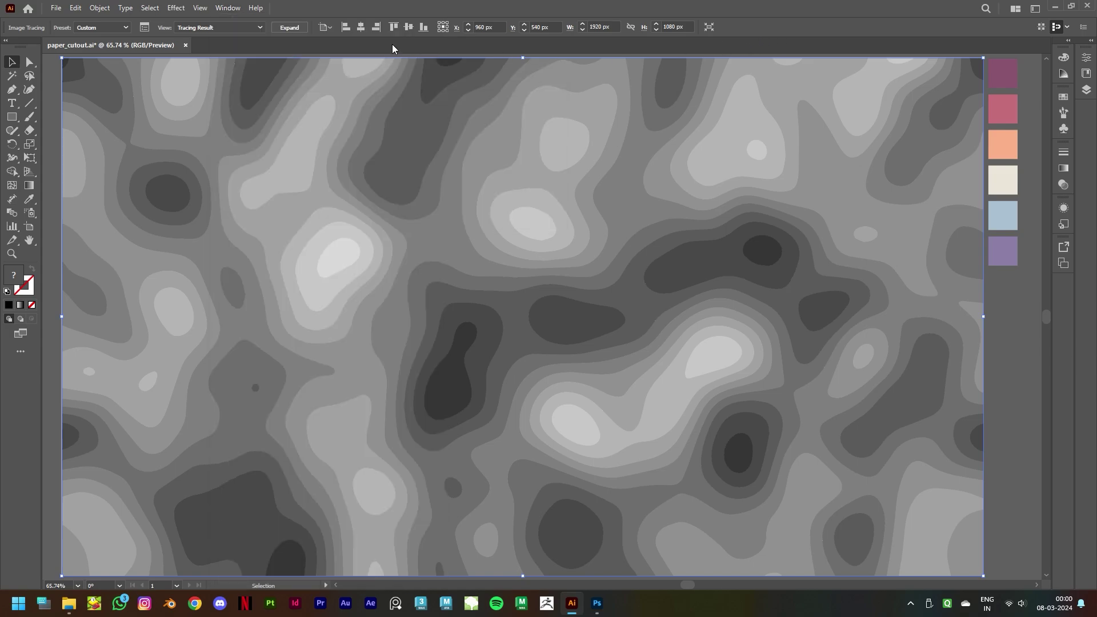
click(289, 28)
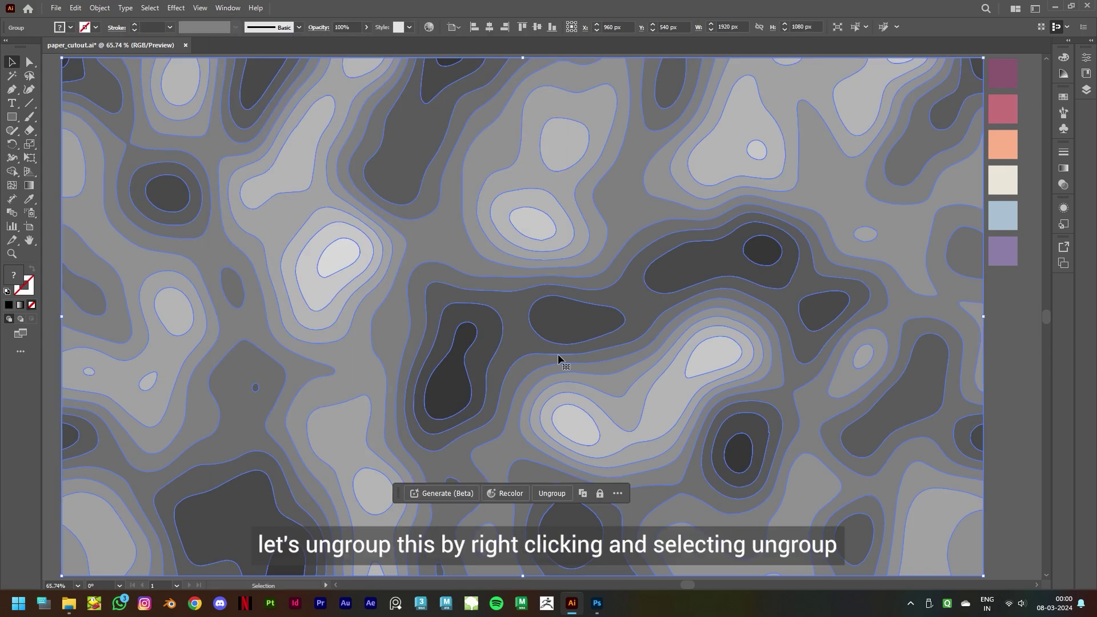
right_click(633, 292)
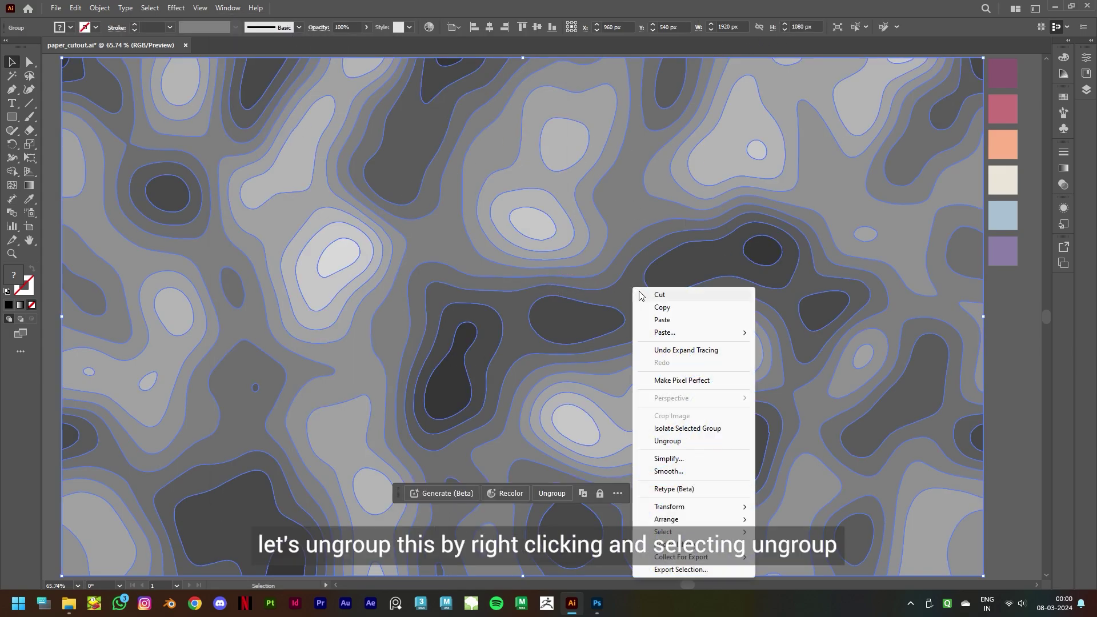
click(686, 442)
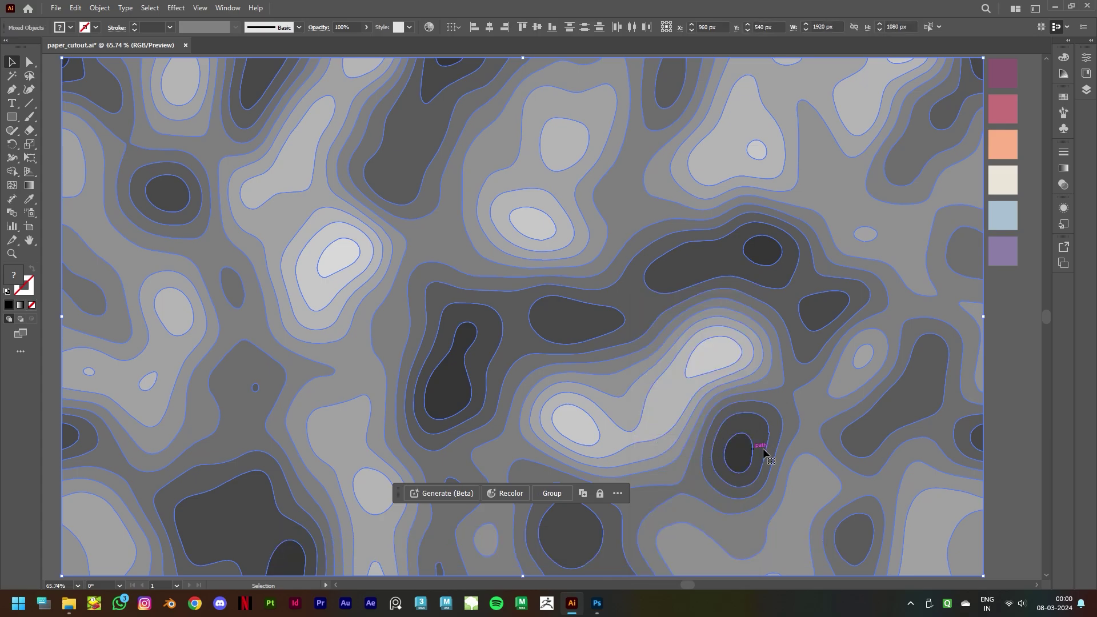
Select a dark blob, pick all same-colour shapes with Select Similar Objects, and group them
click(1014, 420)
click(746, 454)
click(778, 359)
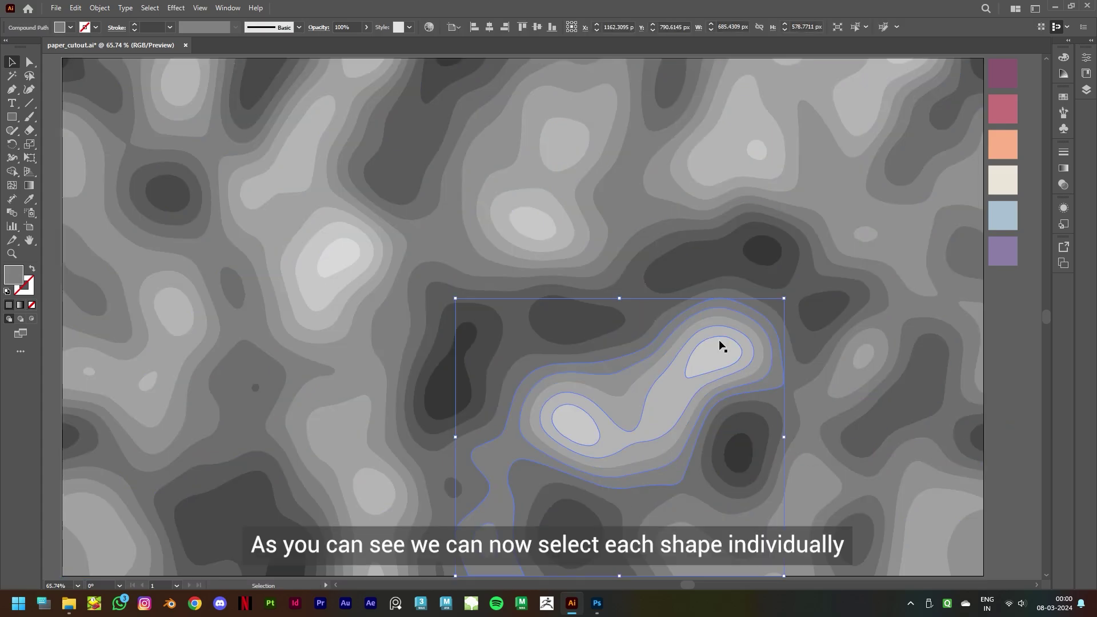
click(568, 320)
click(789, 292)
click(829, 321)
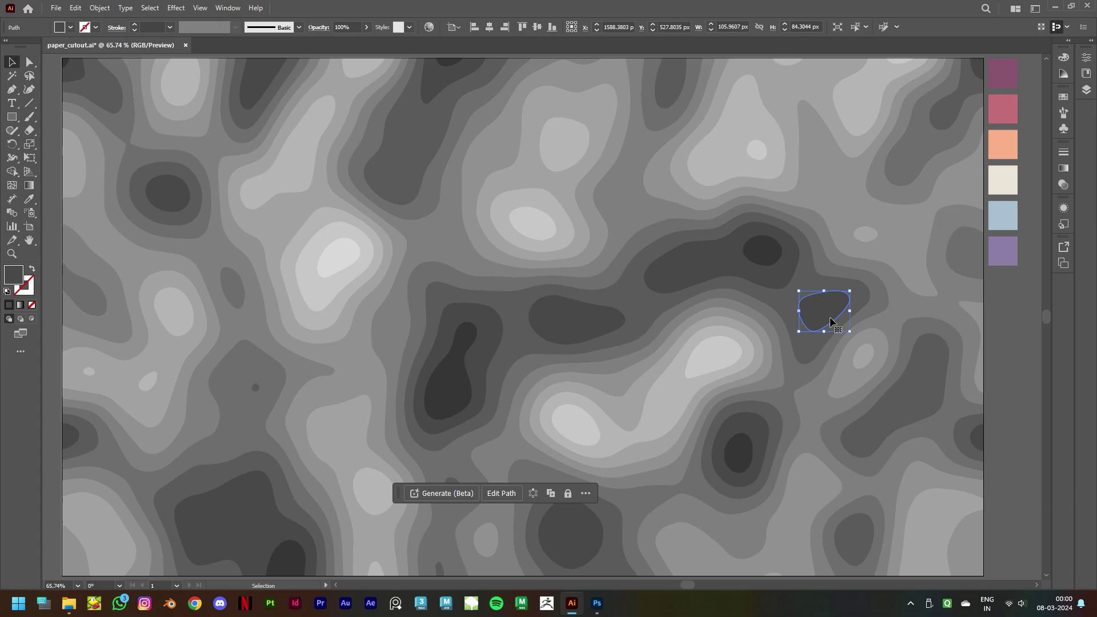
click(1002, 384)
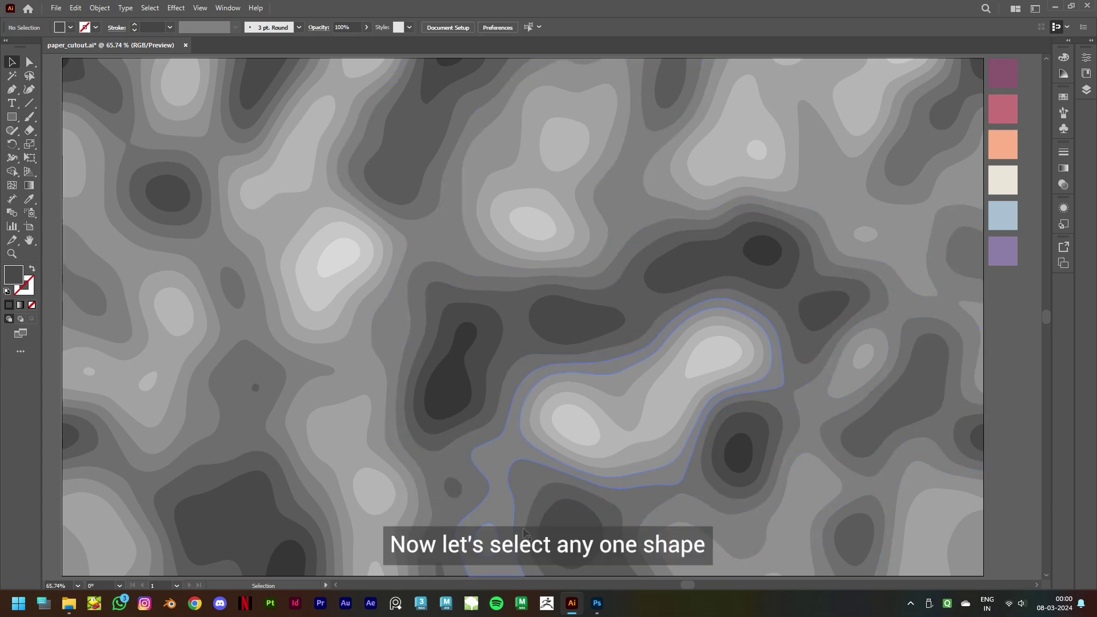
click(772, 256)
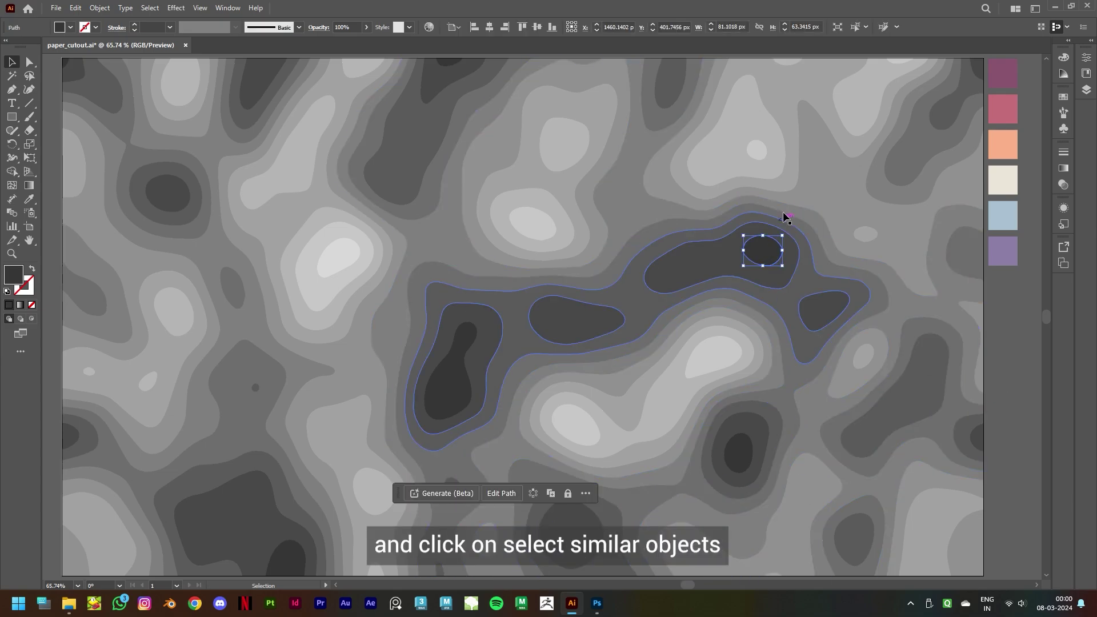
click(854, 28)
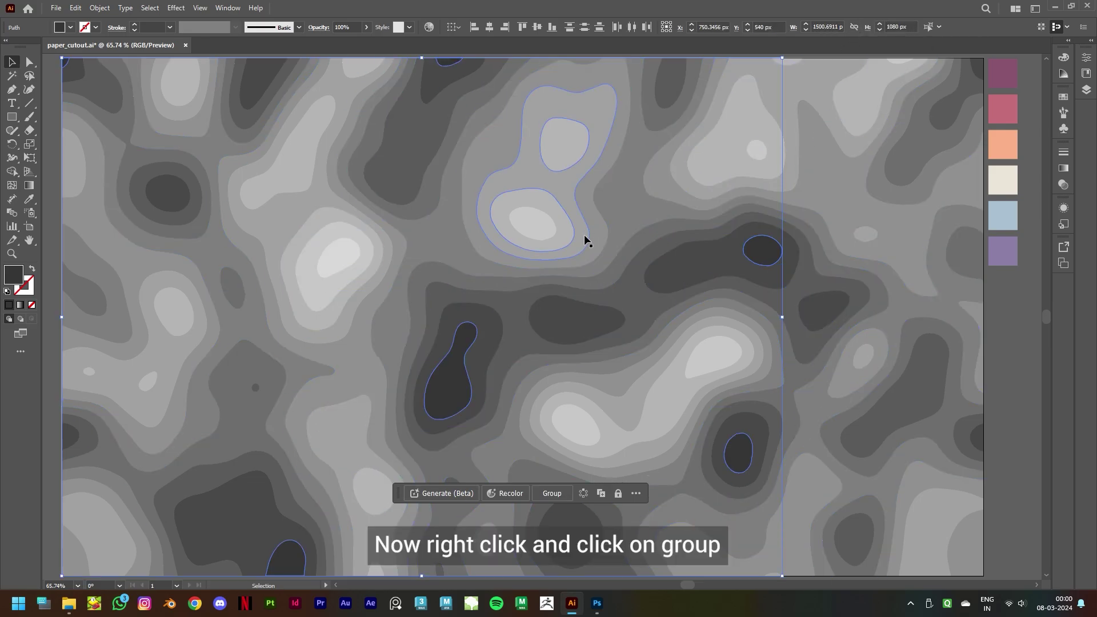
right_click(454, 358)
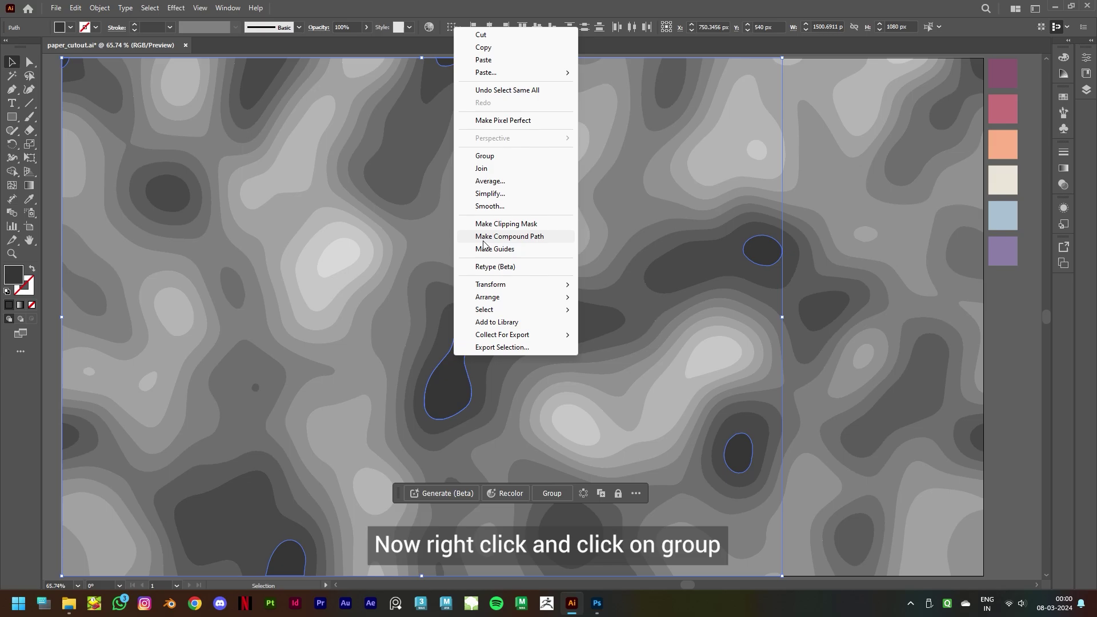
click(499, 156)
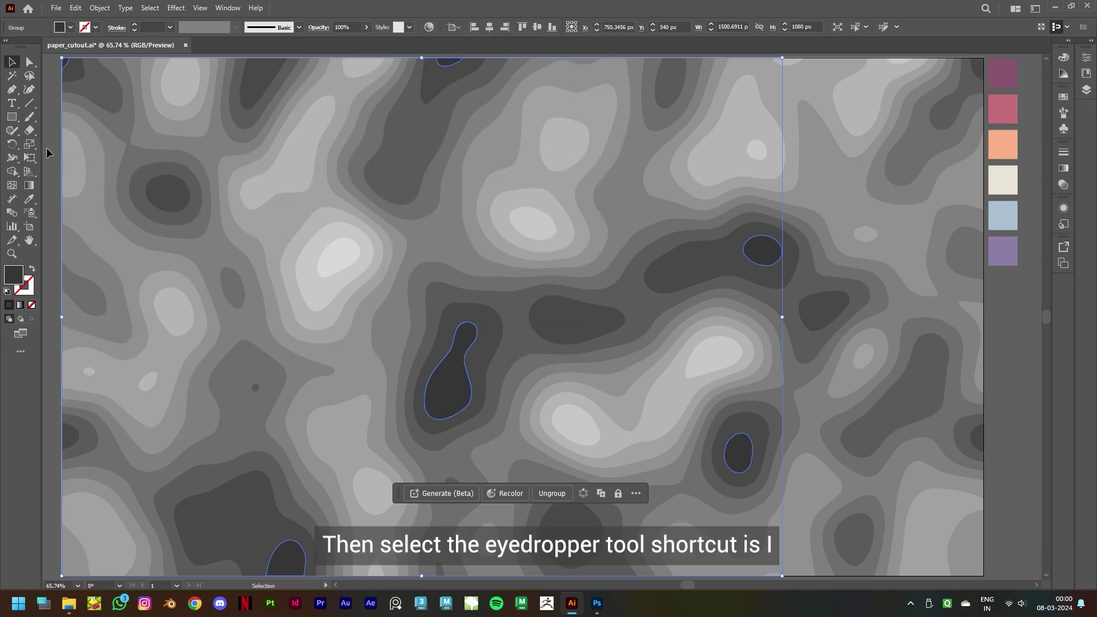
Fill the dark blob group with the palette purple and the surrounding ring shapes with pink
click(29, 199)
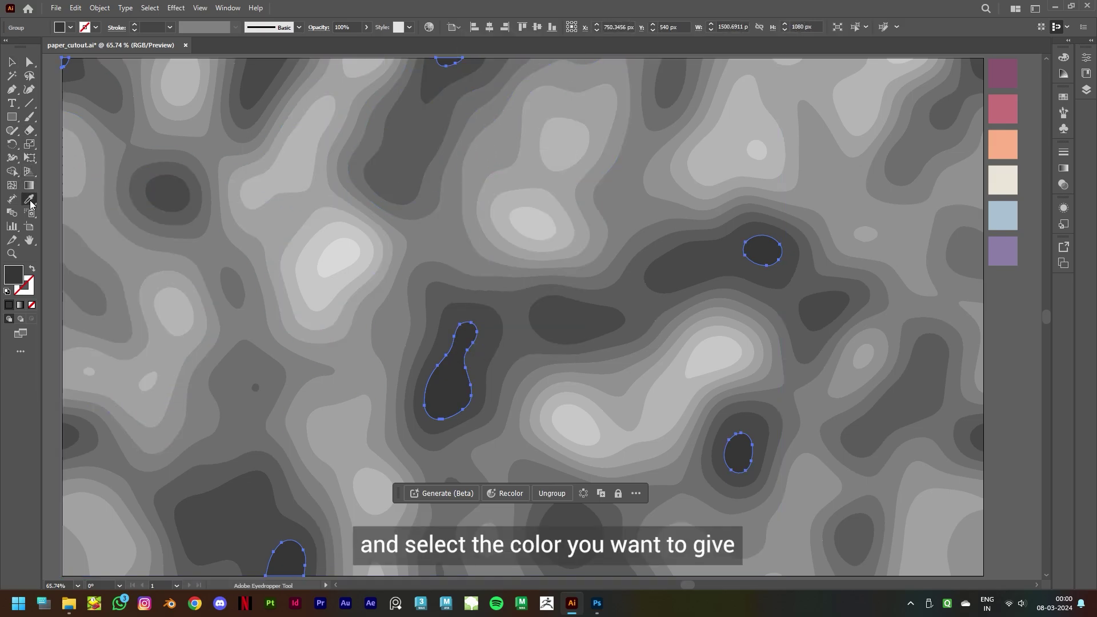
click(1013, 80)
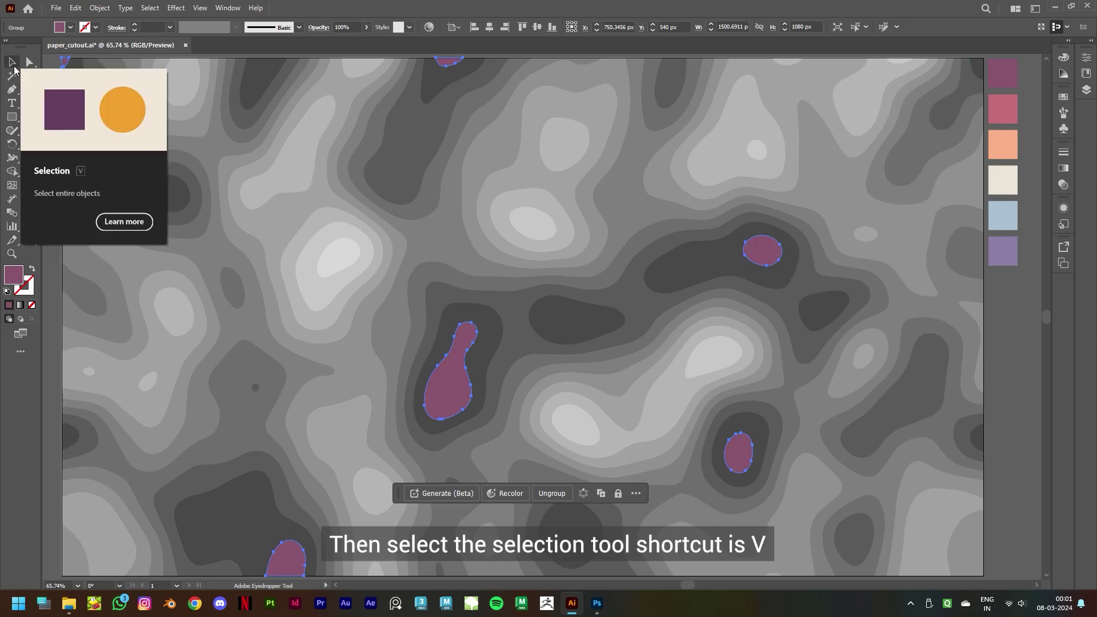
click(12, 62)
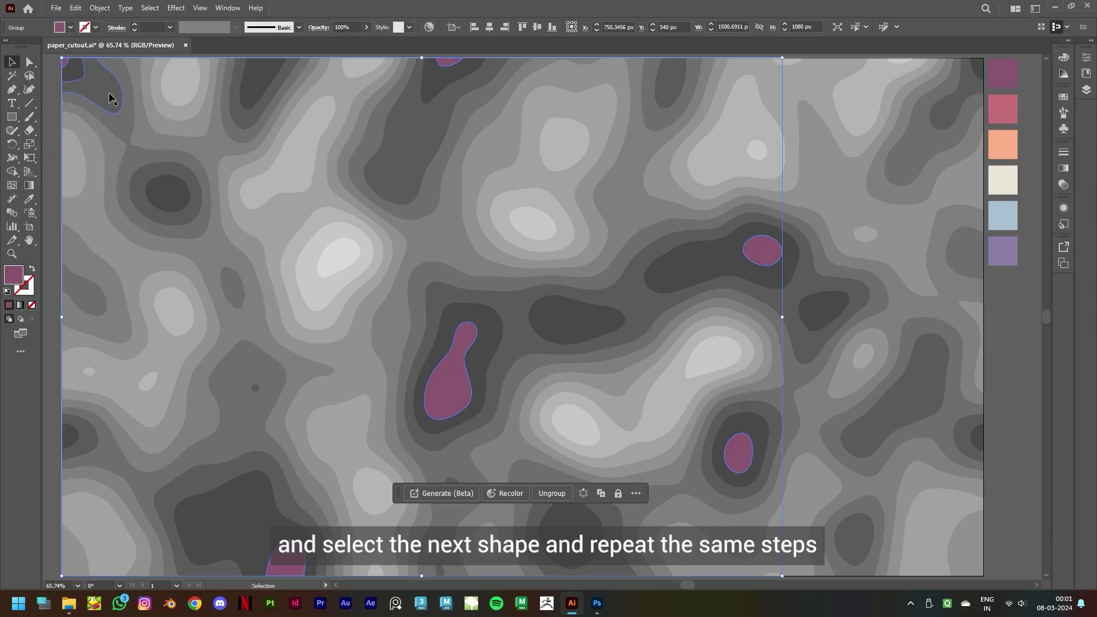
click(790, 274)
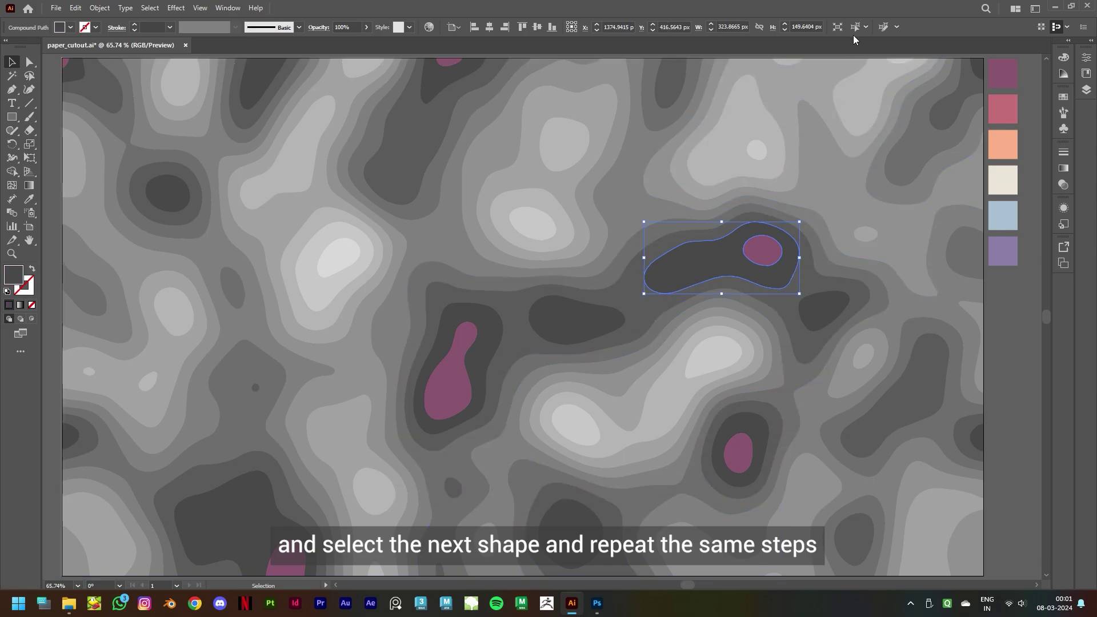
click(828, 425)
key(i)
click(1003, 109)
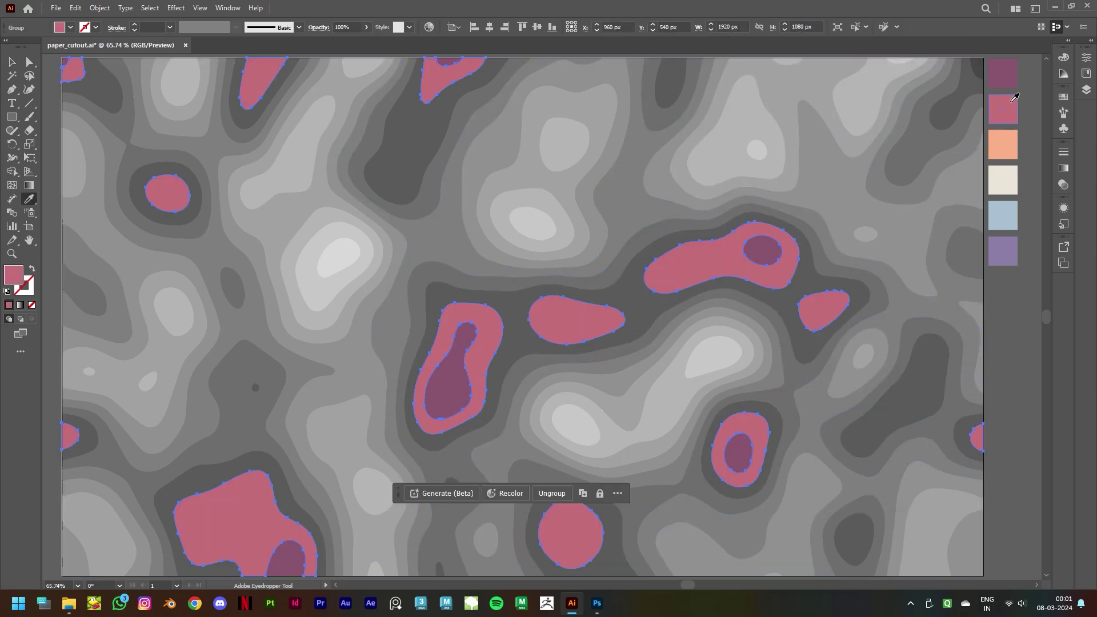
Colour the next two bands peach and cream, then group the next band of grey shapes
ctrl+click(862, 443)
click(1009, 138)
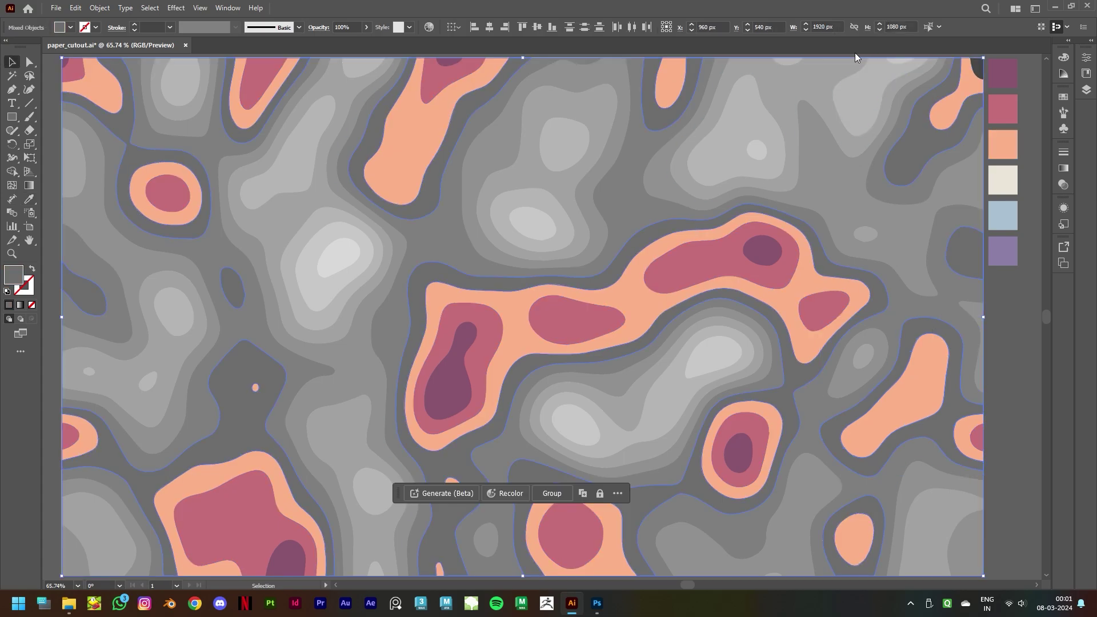
ctrl+click(906, 453)
click(1003, 180)
key(v)
click(840, 209)
right_click(835, 252)
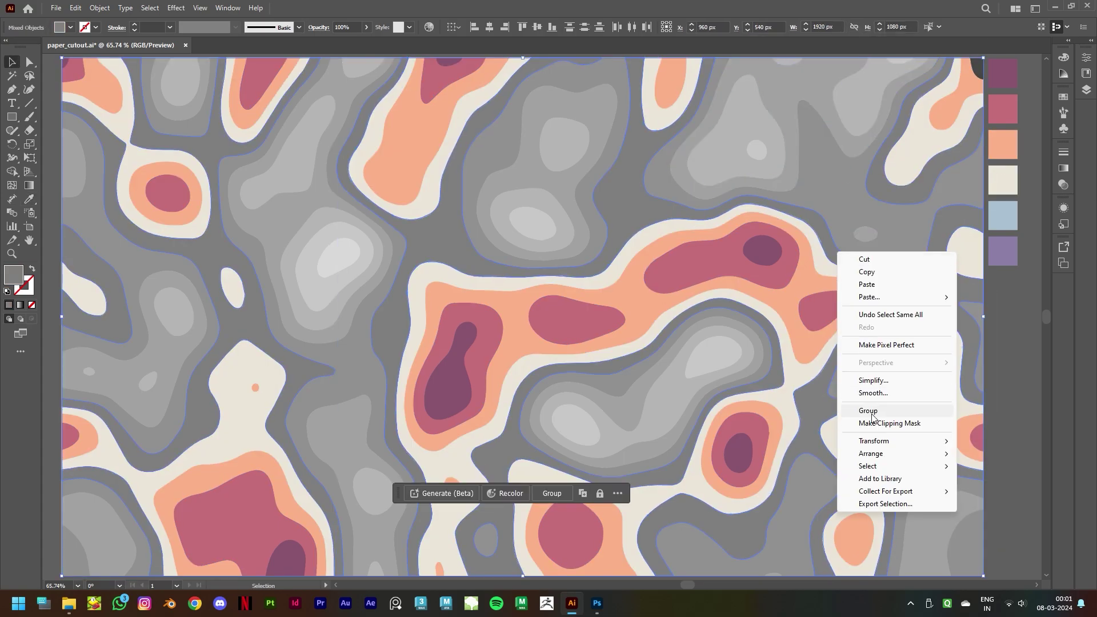
click(857, 410)
Recolour grey bands purple and maroon, and the next light grey shapes pink
click(1003, 252)
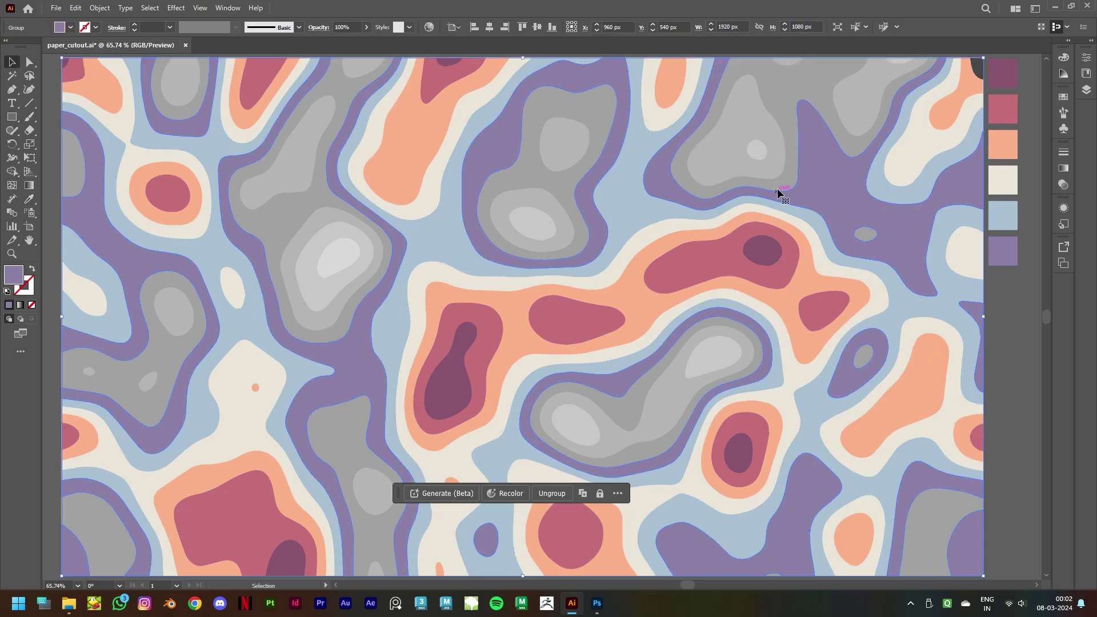
right_click(792, 167)
key(Escape)
click(1002, 74)
ctrl+click(776, 169)
right_click(773, 161)
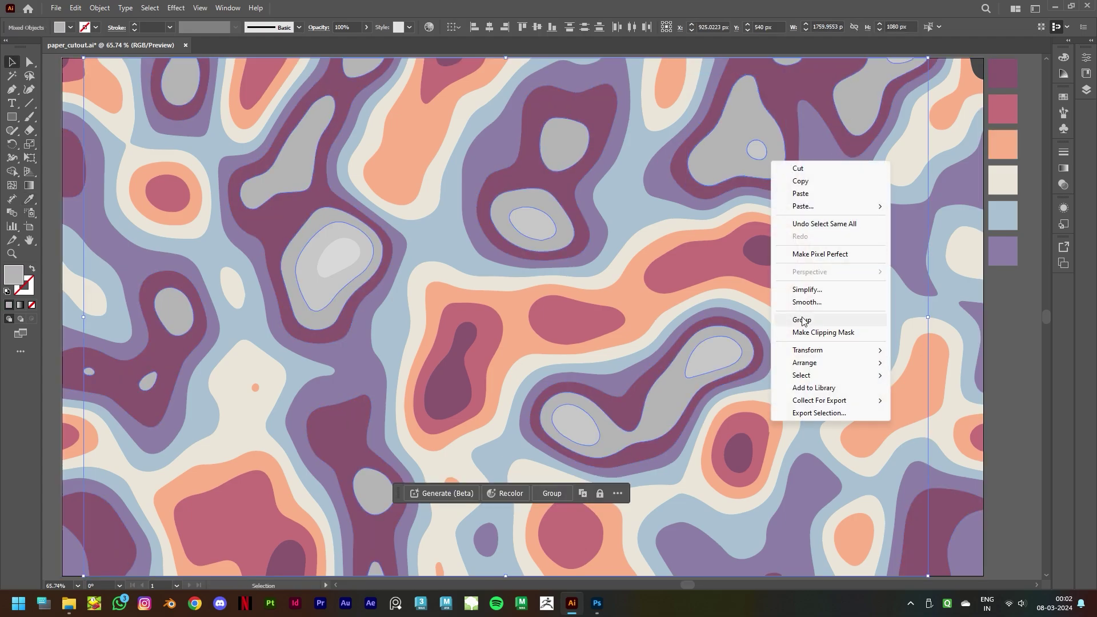
key(Escape)
click(1003, 108)
Fill the remaining light grey shapes peach and the last grey shape cream, then deselect
ctrl+click(756, 150)
click(855, 27)
right_click(762, 153)
key(Escape)
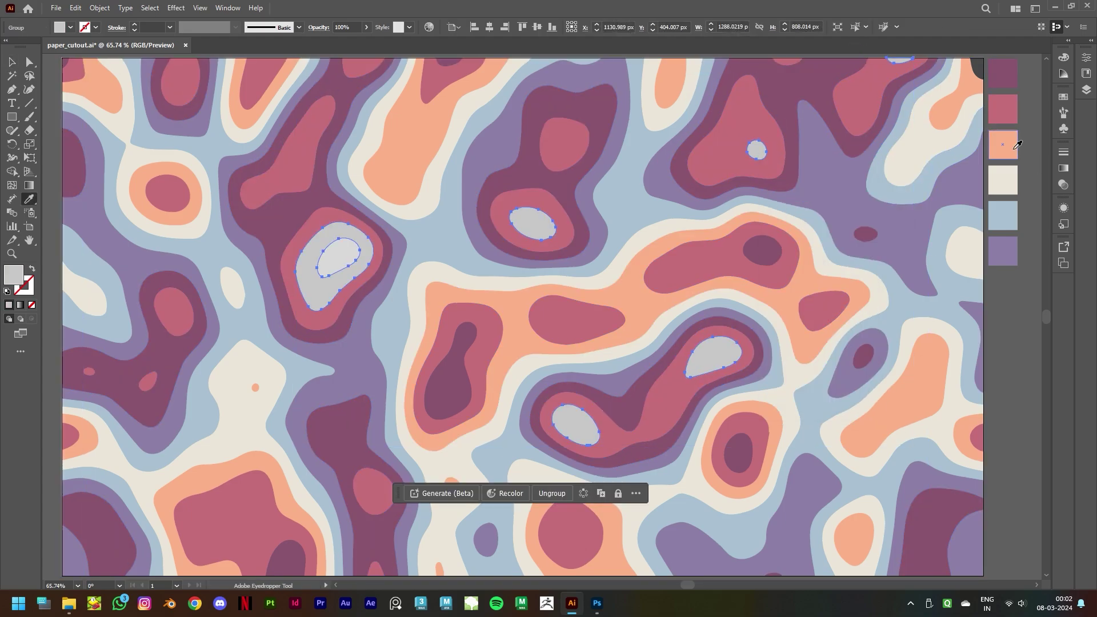
click(1002, 144)
click(329, 257)
right_click(341, 231)
key(Escape)
click(1003, 180)
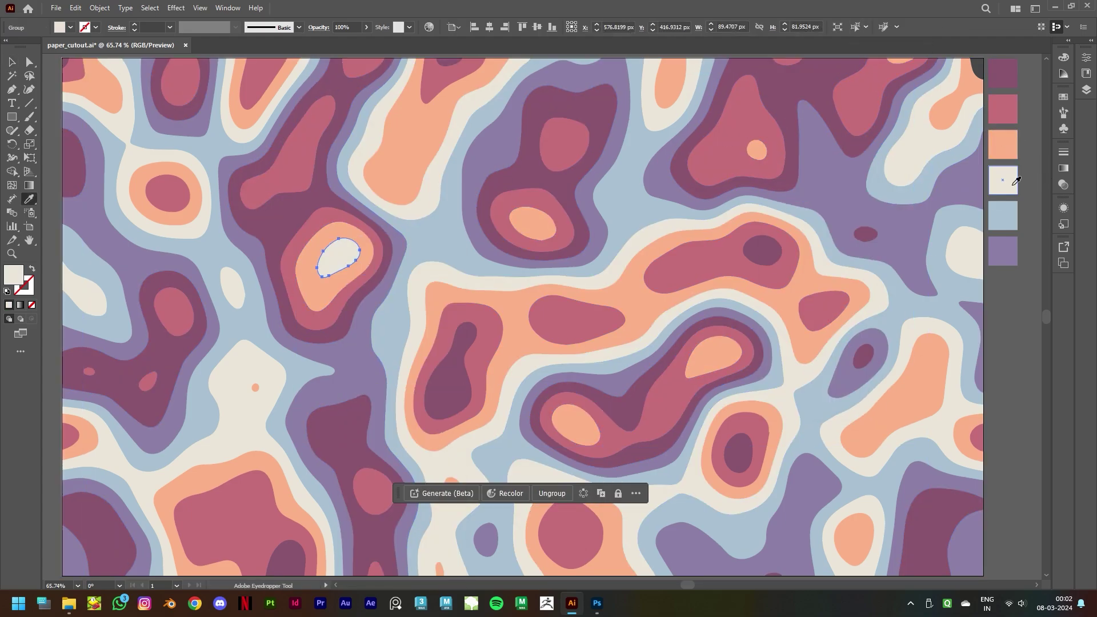
click(1000, 319)
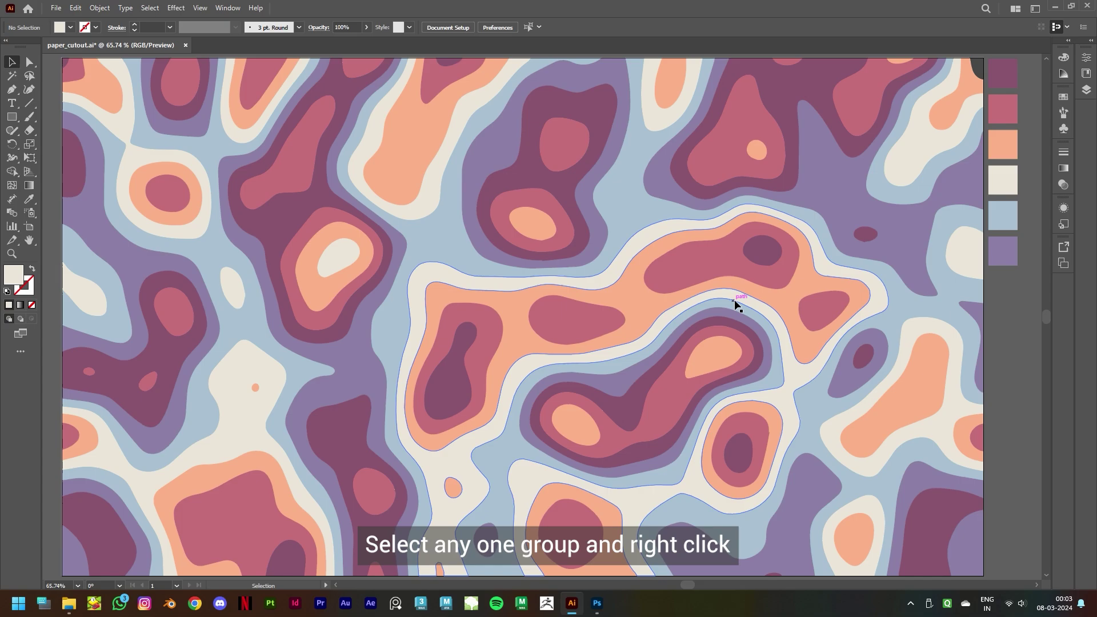
Send one contour group behind all other shapes
click(771, 254)
right_click(771, 254)
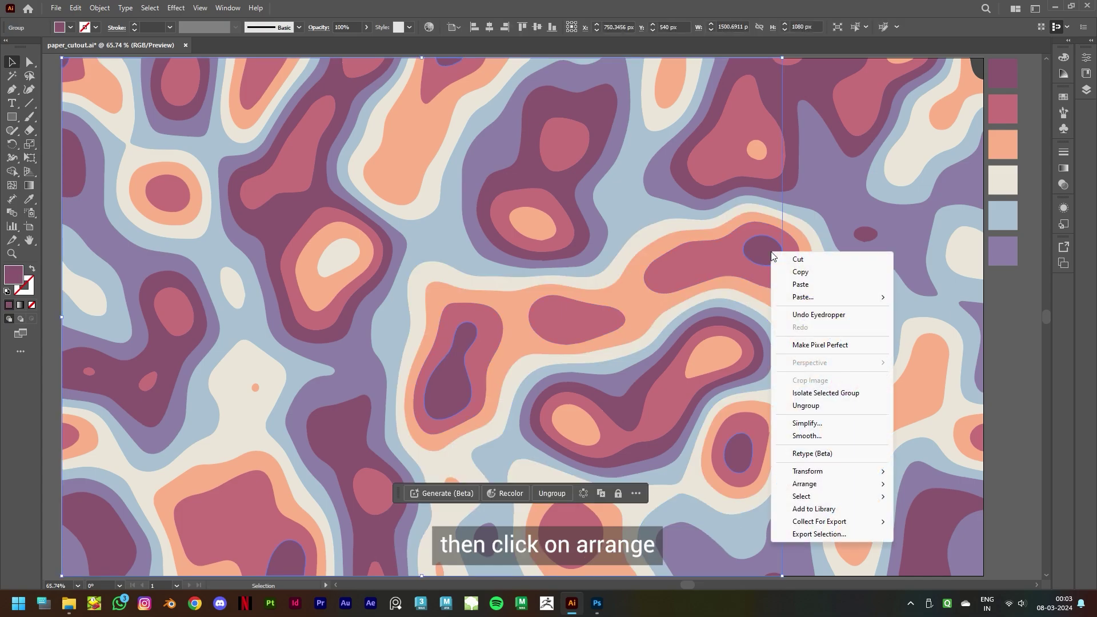
mouse_move(803, 486)
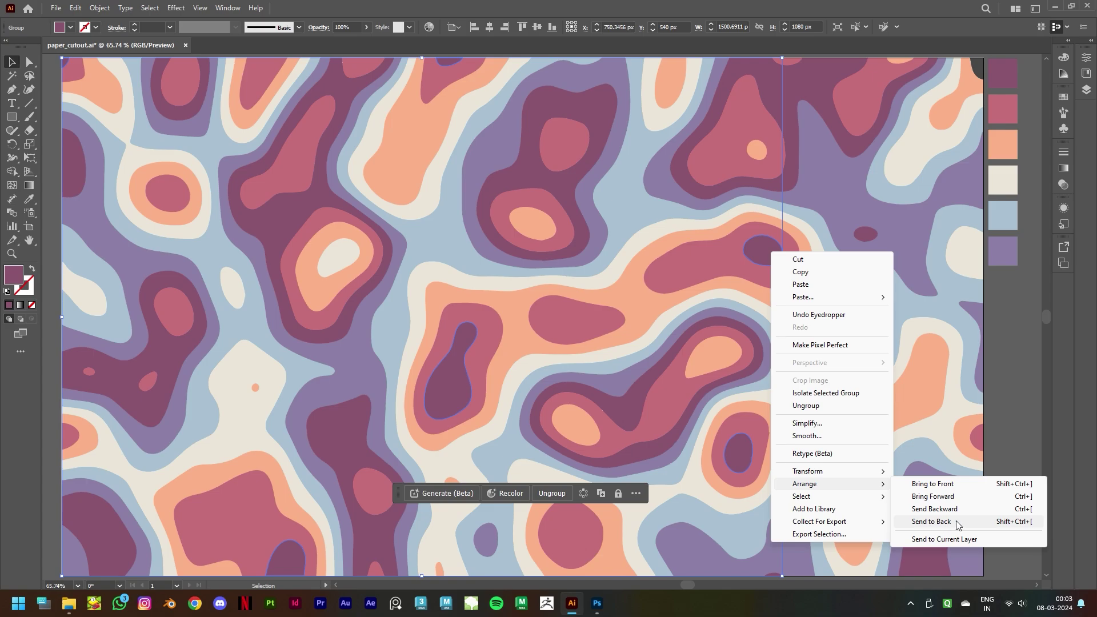
click(932, 521)
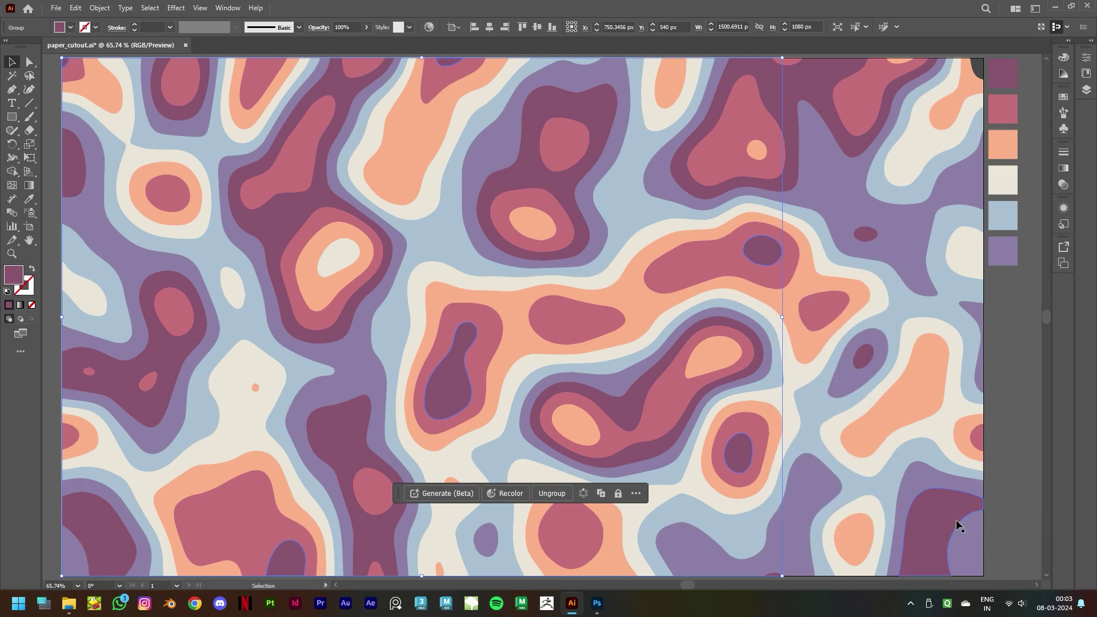
Give it a Multiply drop shadow at 70% opacity with 5 px X/Y offsets and 5 px blur
click(177, 8)
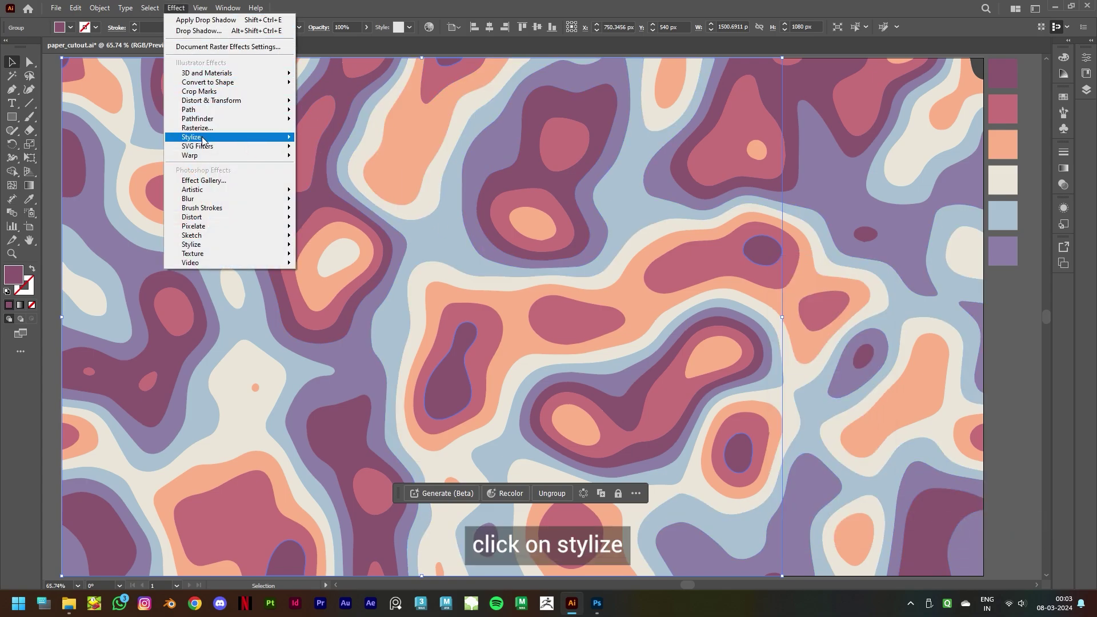
mouse_move(203, 140)
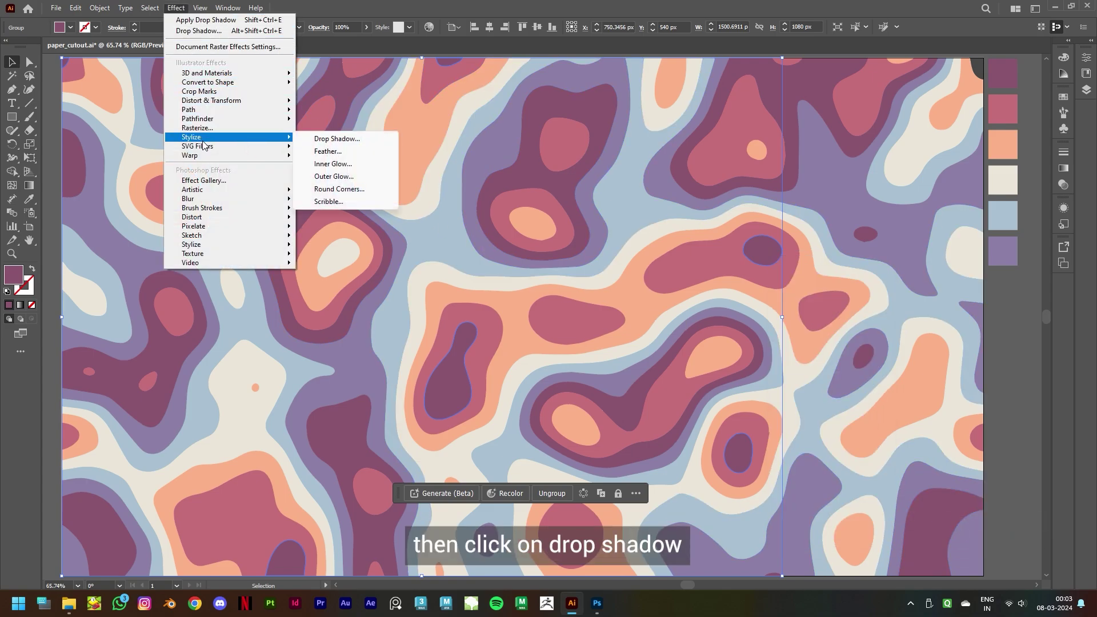
click(338, 141)
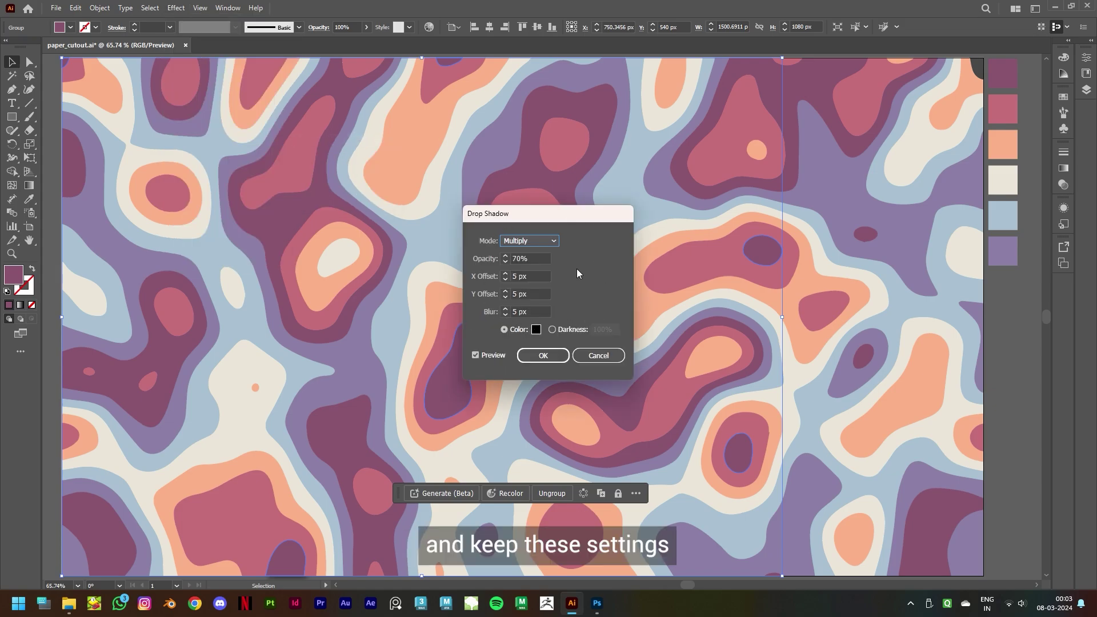
click(553, 360)
Bring the pink group to the front and apply the same drop shadow to it
click(792, 268)
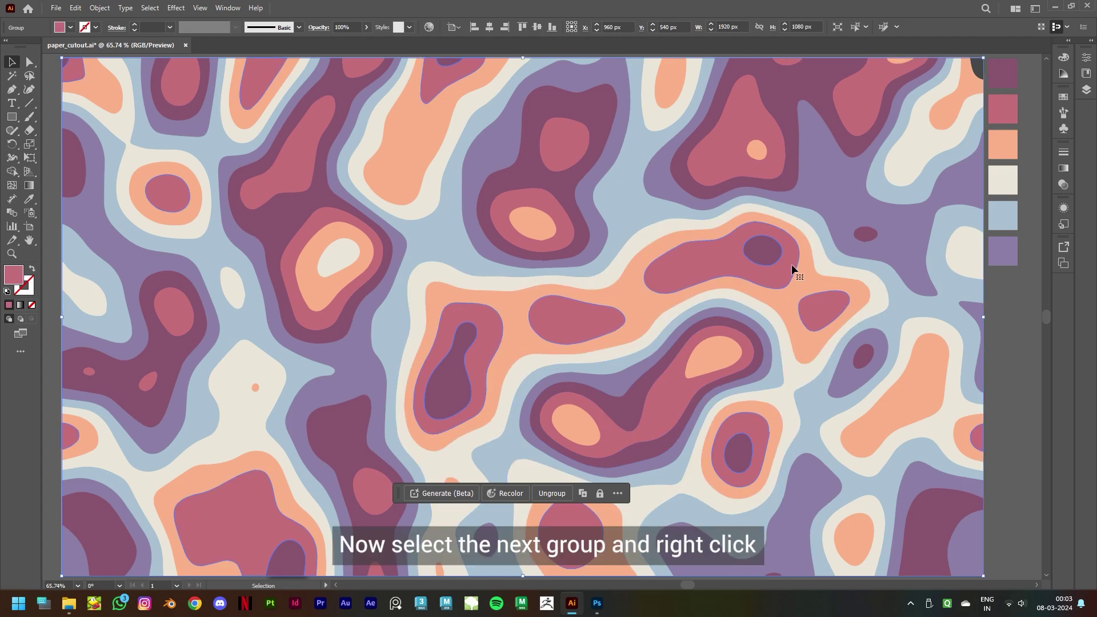
right_click(791, 269)
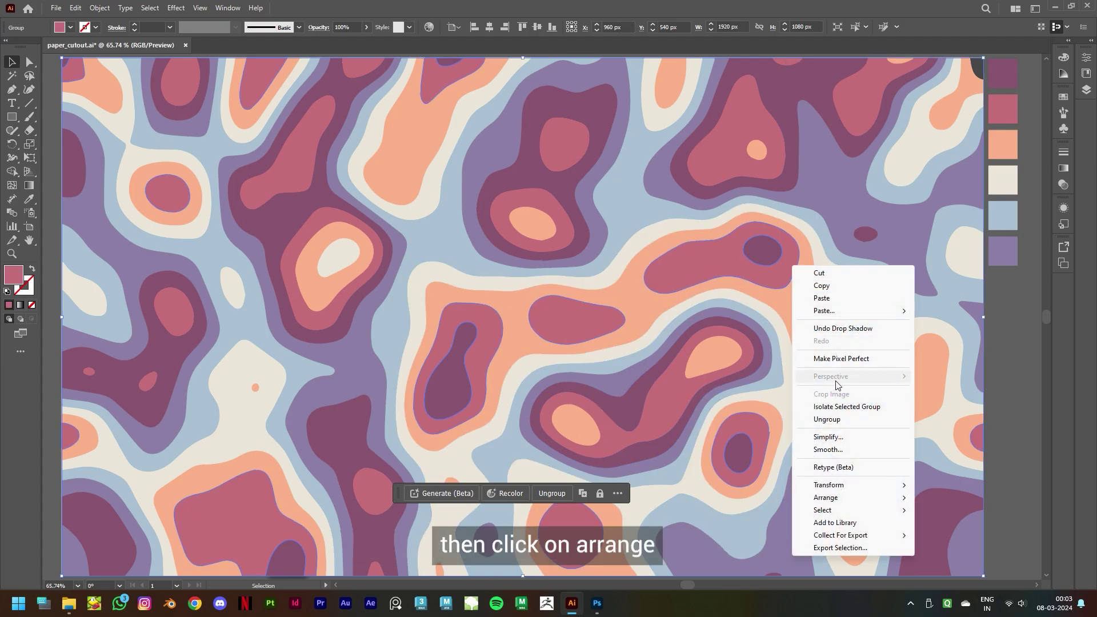
mouse_move(835, 497)
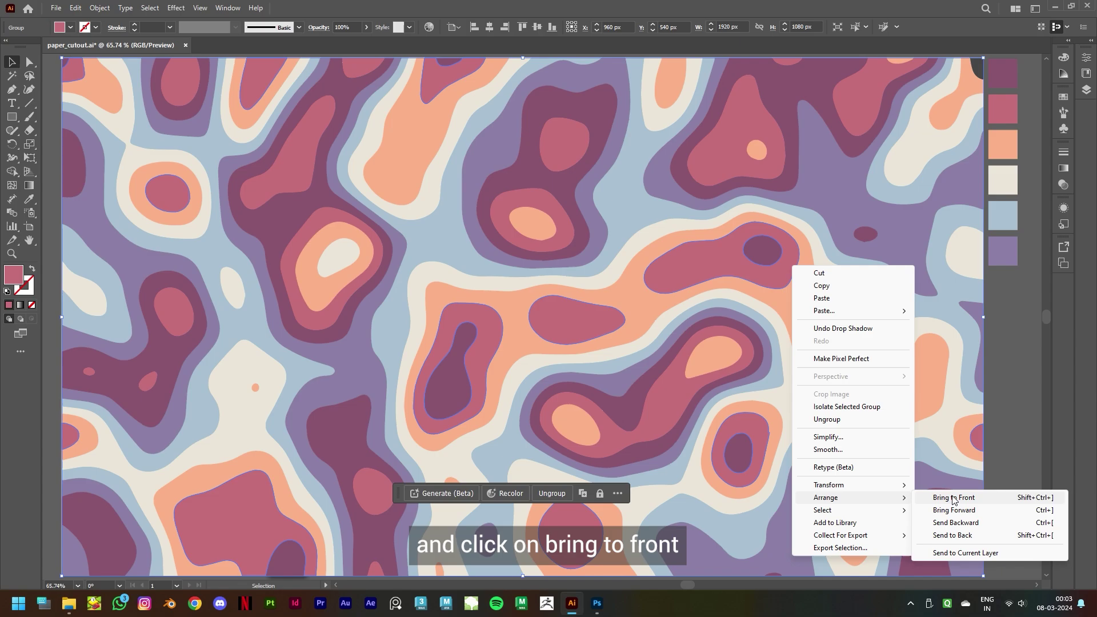
click(952, 499)
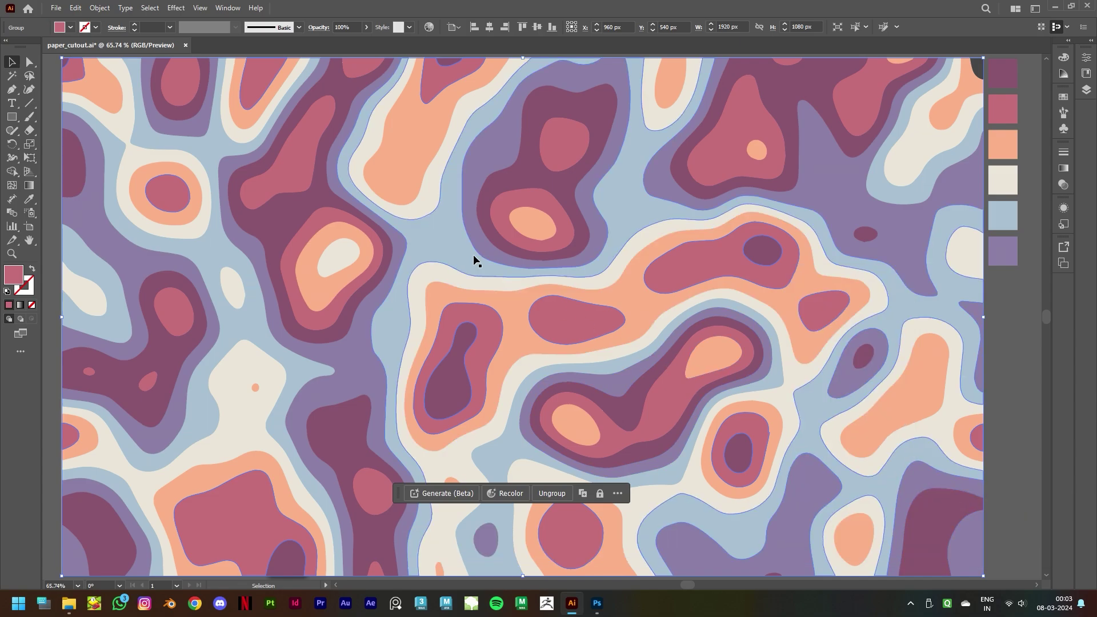
click(176, 8)
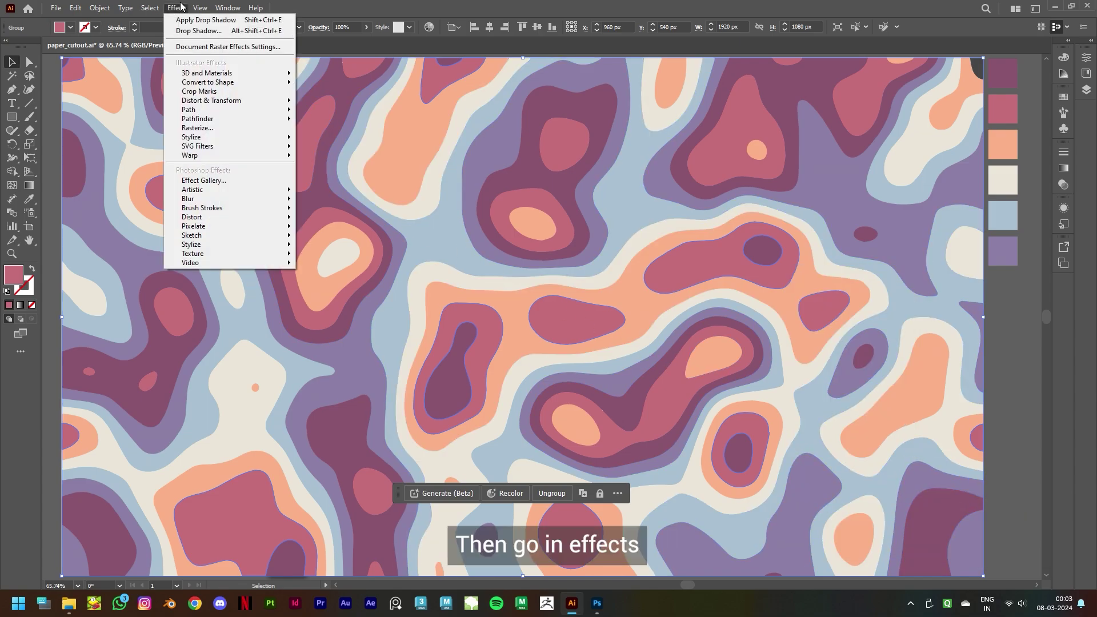
click(222, 21)
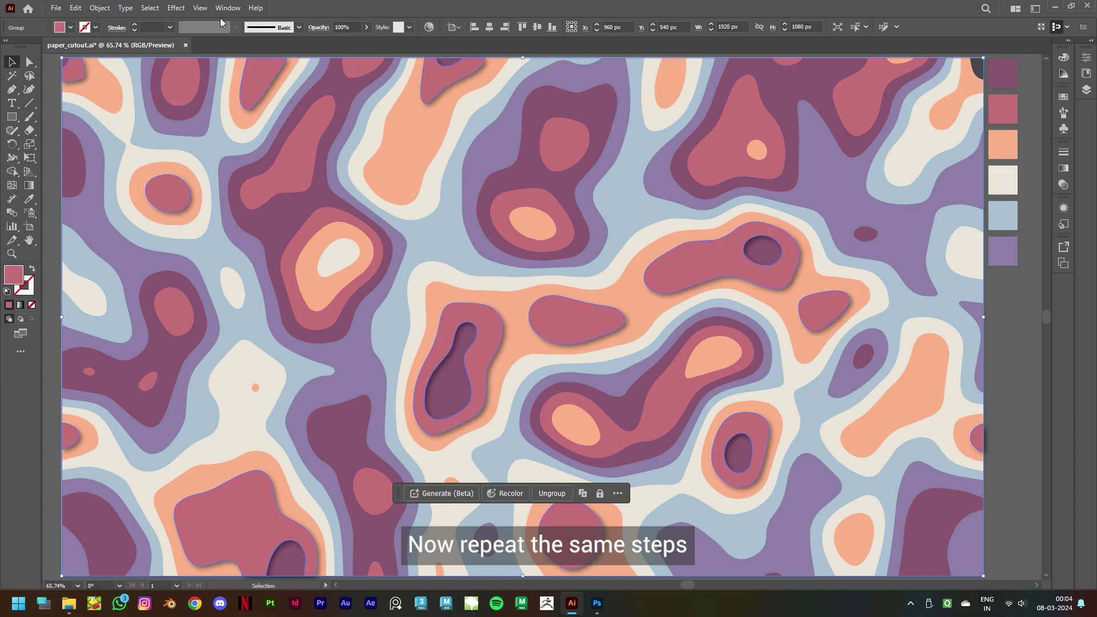
Bring the peach, cream and light-blue groups to the front in turn
right_click(791, 306)
mouse_move(846, 243)
click(940, 242)
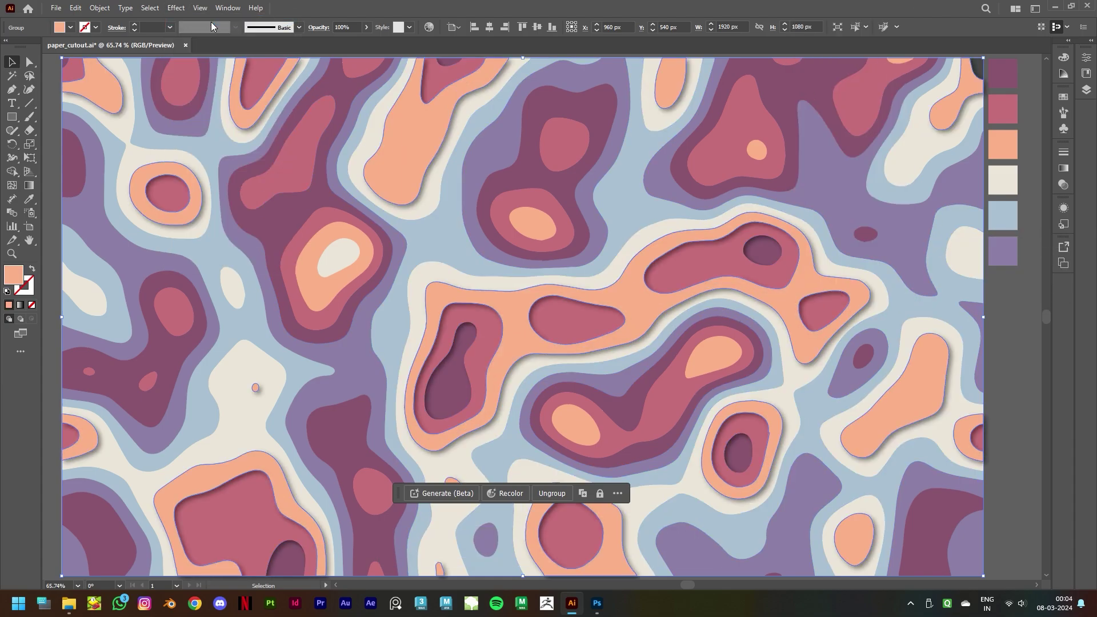
right_click(659, 232)
mouse_move(701, 466)
click(811, 462)
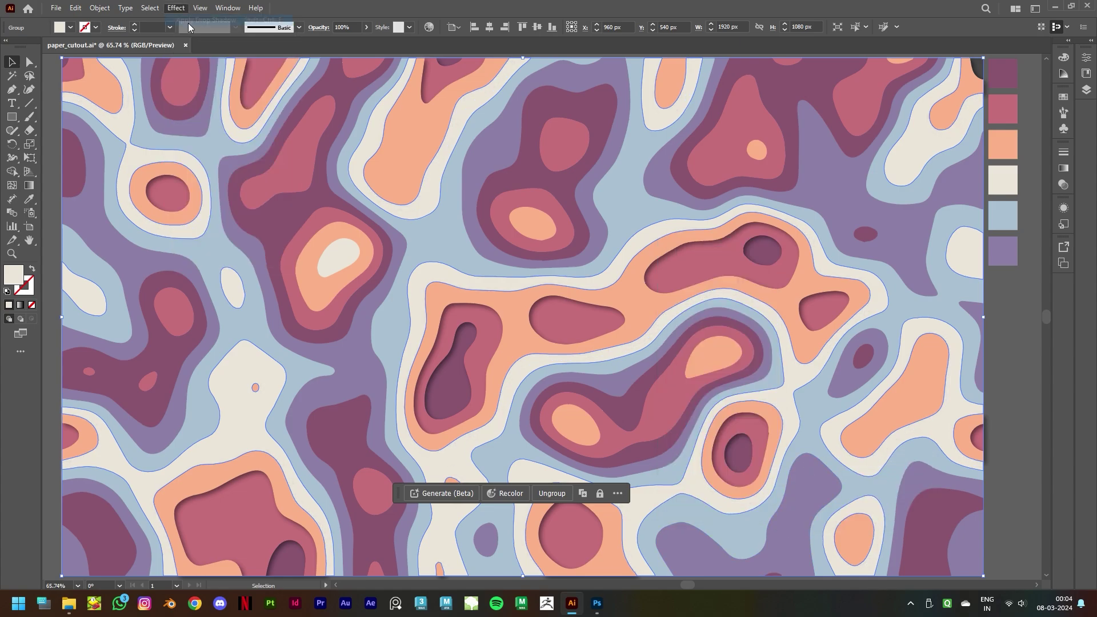
right_click(635, 224)
click(800, 486)
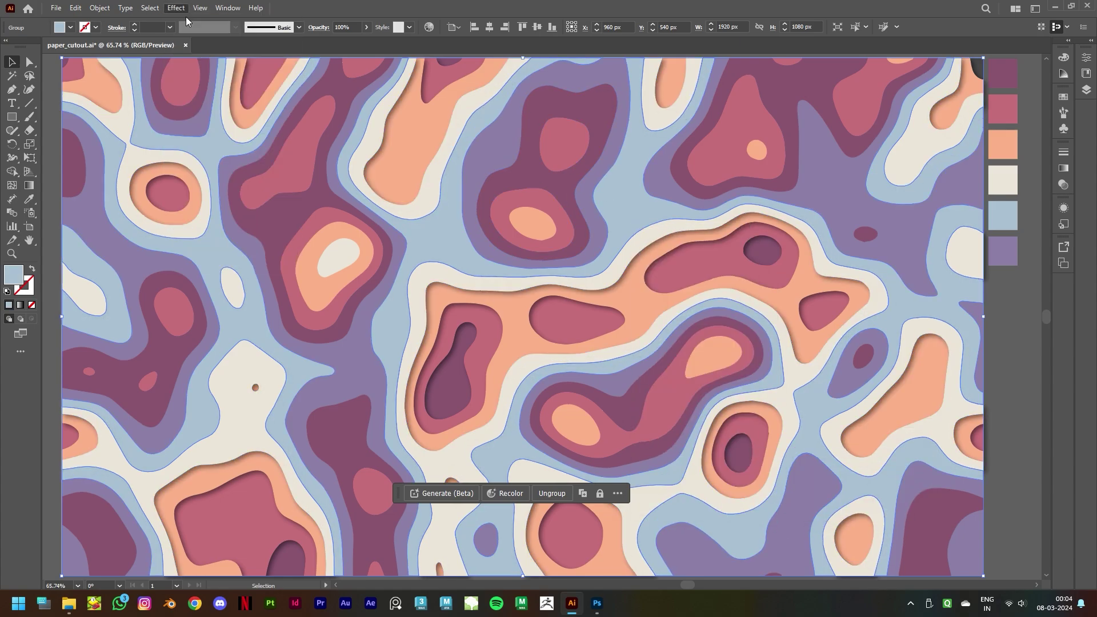
Bring the next group, the mauve group and another group to the front, then apply the drop shadow
right_click(594, 238)
mouse_move(632, 468)
click(789, 474)
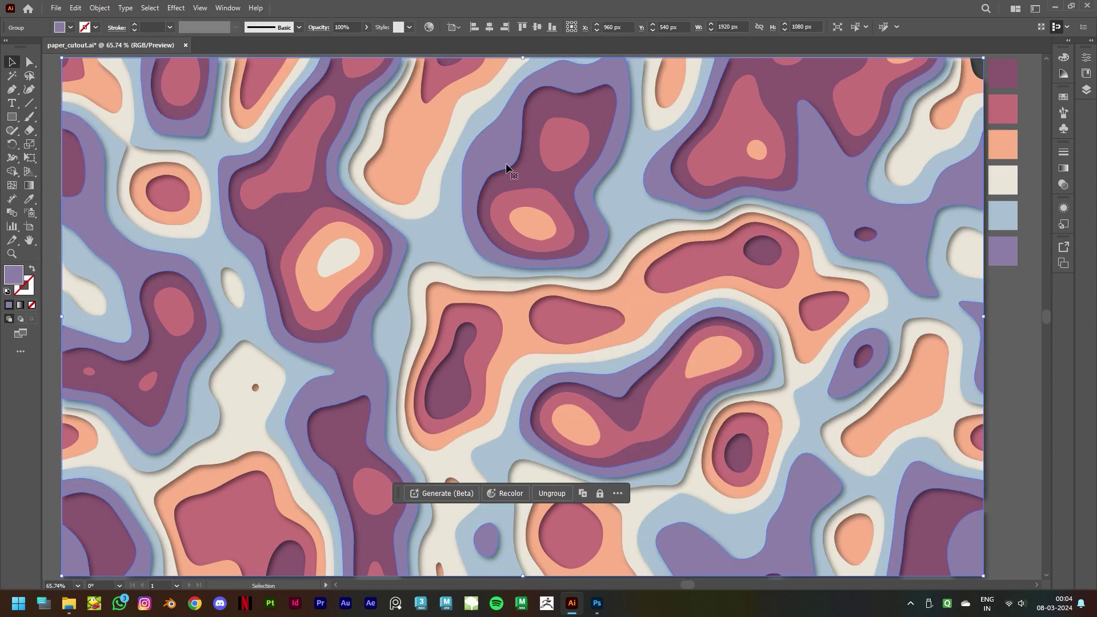
right_click(549, 180)
mouse_move(588, 411)
click(743, 416)
right_click(568, 147)
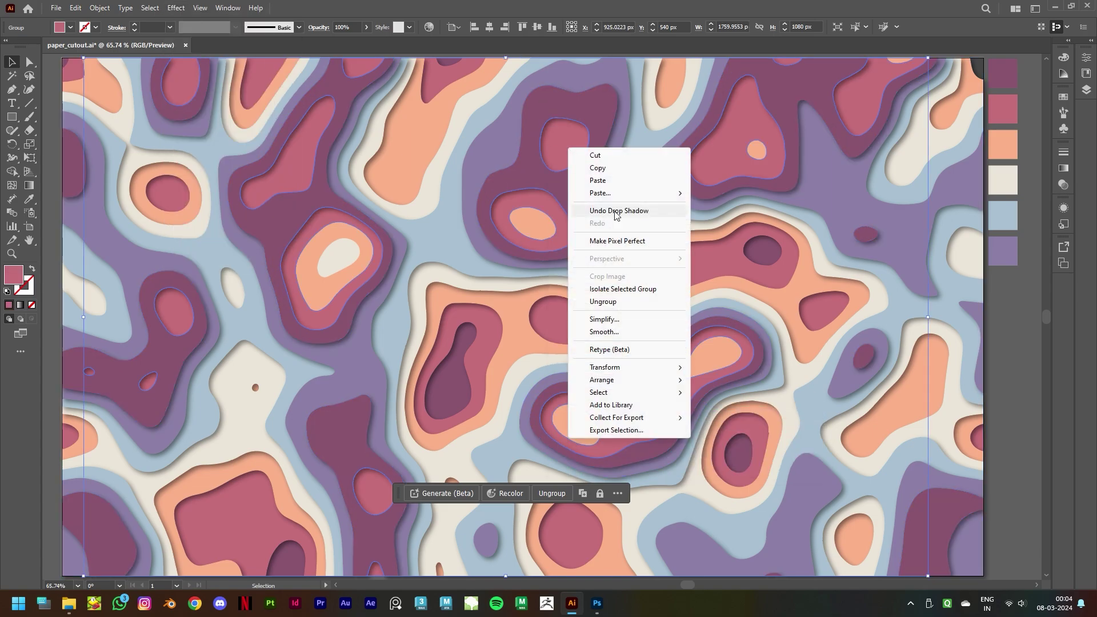
mouse_move(600, 379)
click(737, 394)
click(176, 8)
click(538, 228)
Bring the peach group and the cream shape to the front
right_click(538, 218)
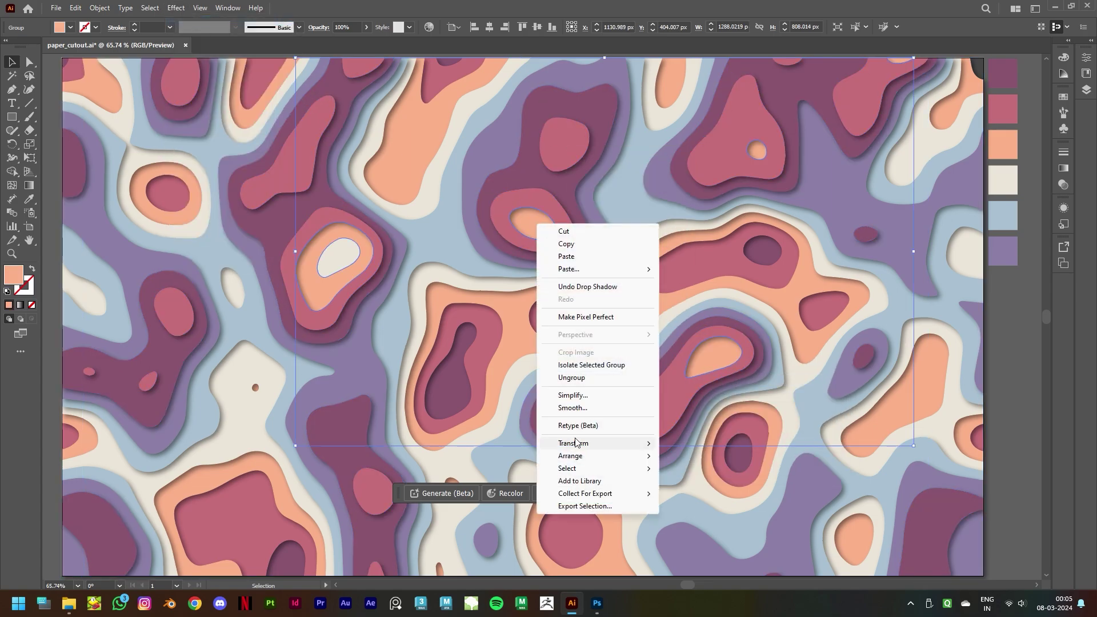
mouse_move(627, 455)
click(754, 470)
right_click(345, 252)
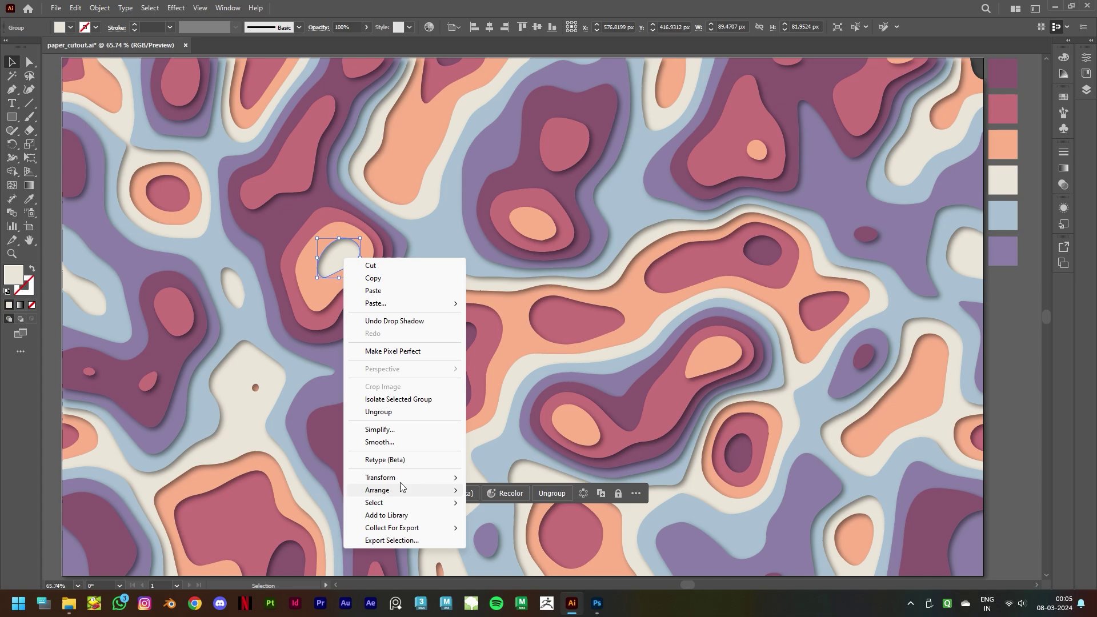
mouse_move(400, 489)
click(525, 503)
click(1005, 373)
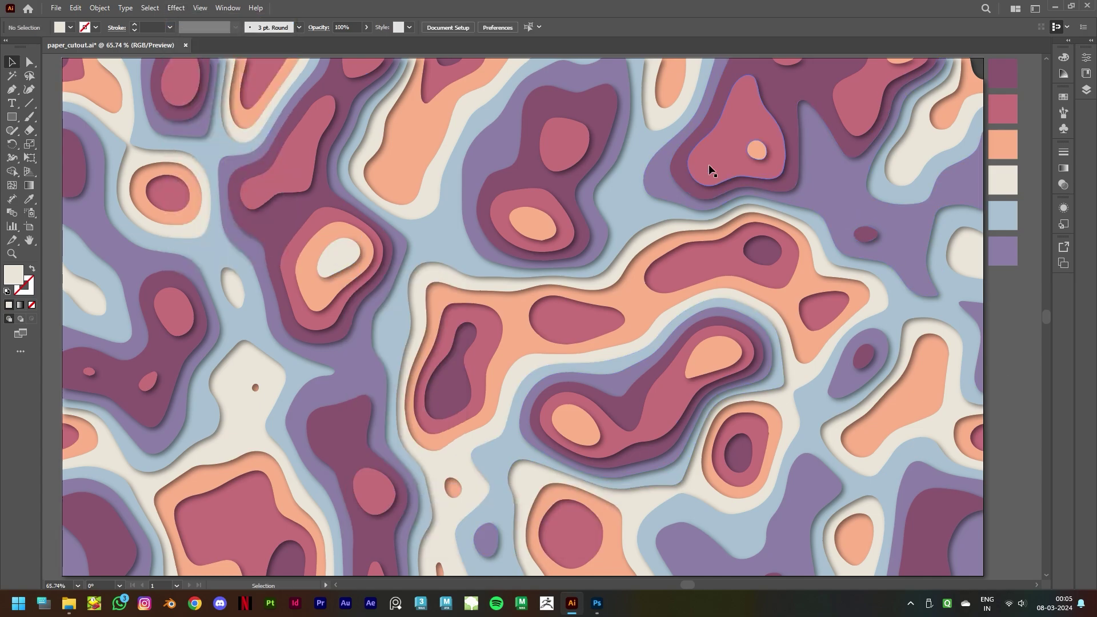